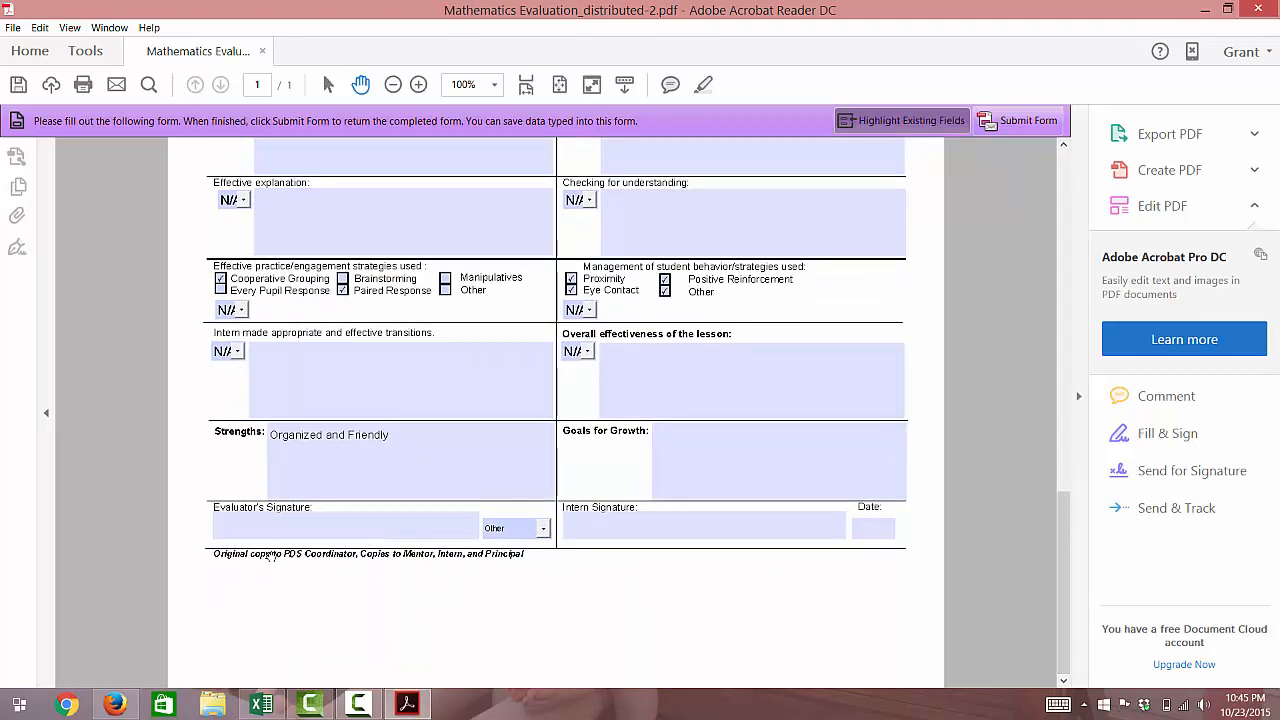
Type the evaluator's name into the Evaluator's Signature field and set the role to Mentor Teacher
left_click(253, 530)
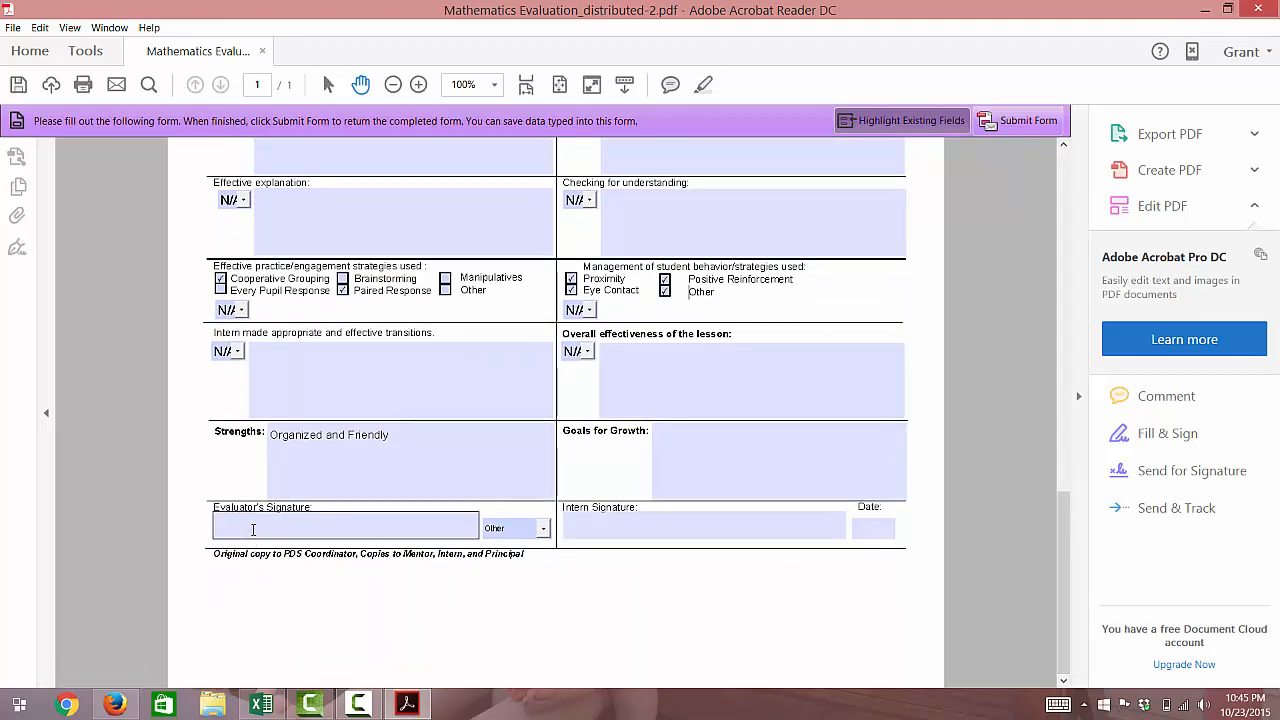
left_click(253, 530)
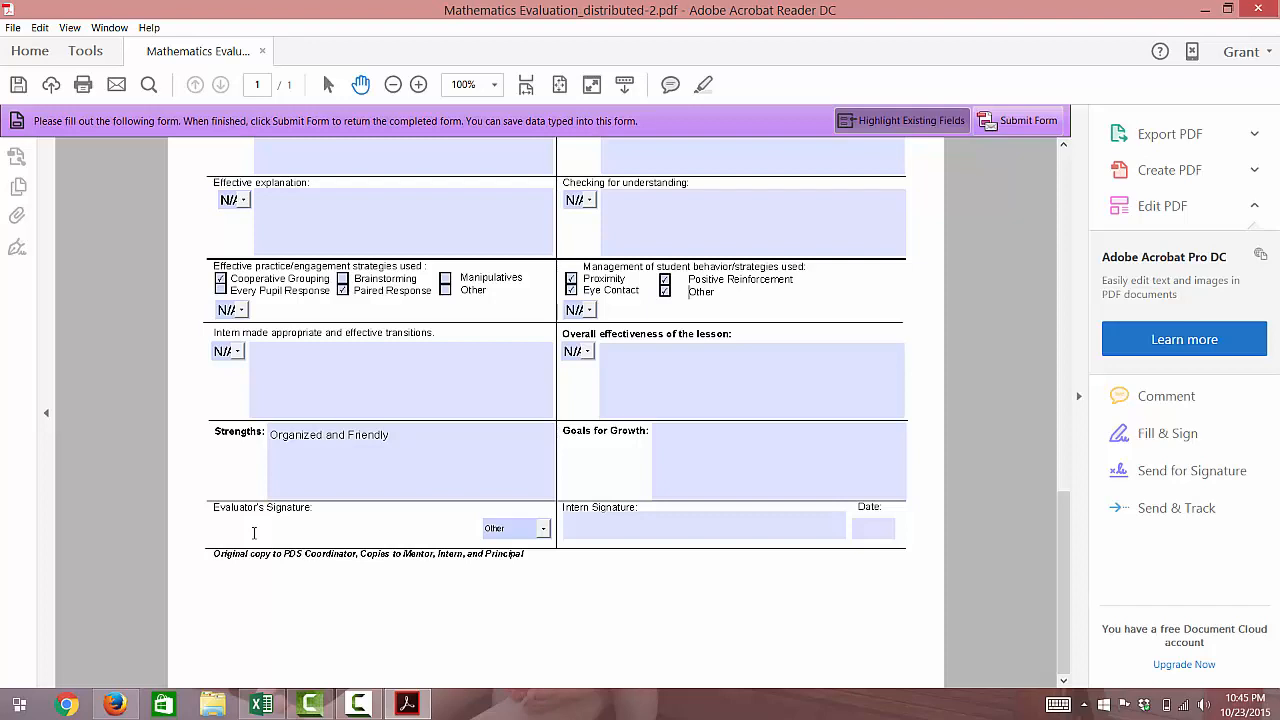
type("Bob Educator")
left_click(543, 528)
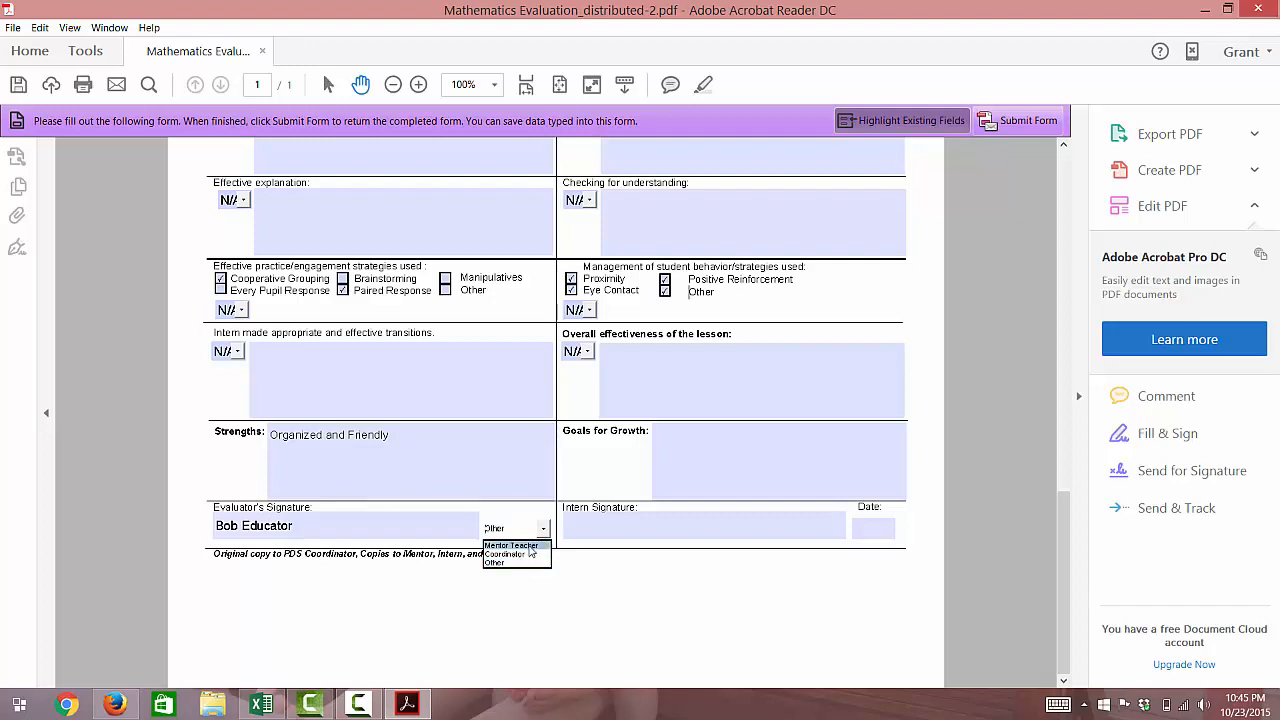
left_click(530, 546)
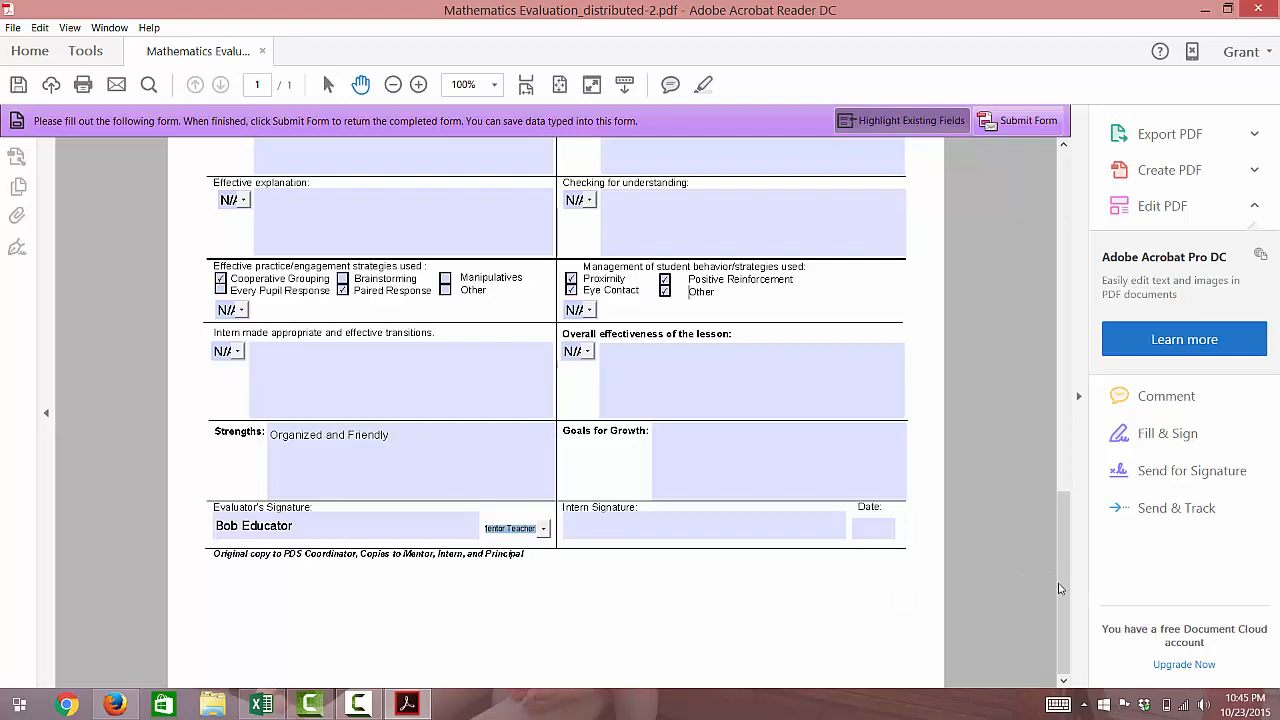
Scroll back to the top of the completed form and submit it via Submit Form
left_click_drag(1061, 586, 1061, 234)
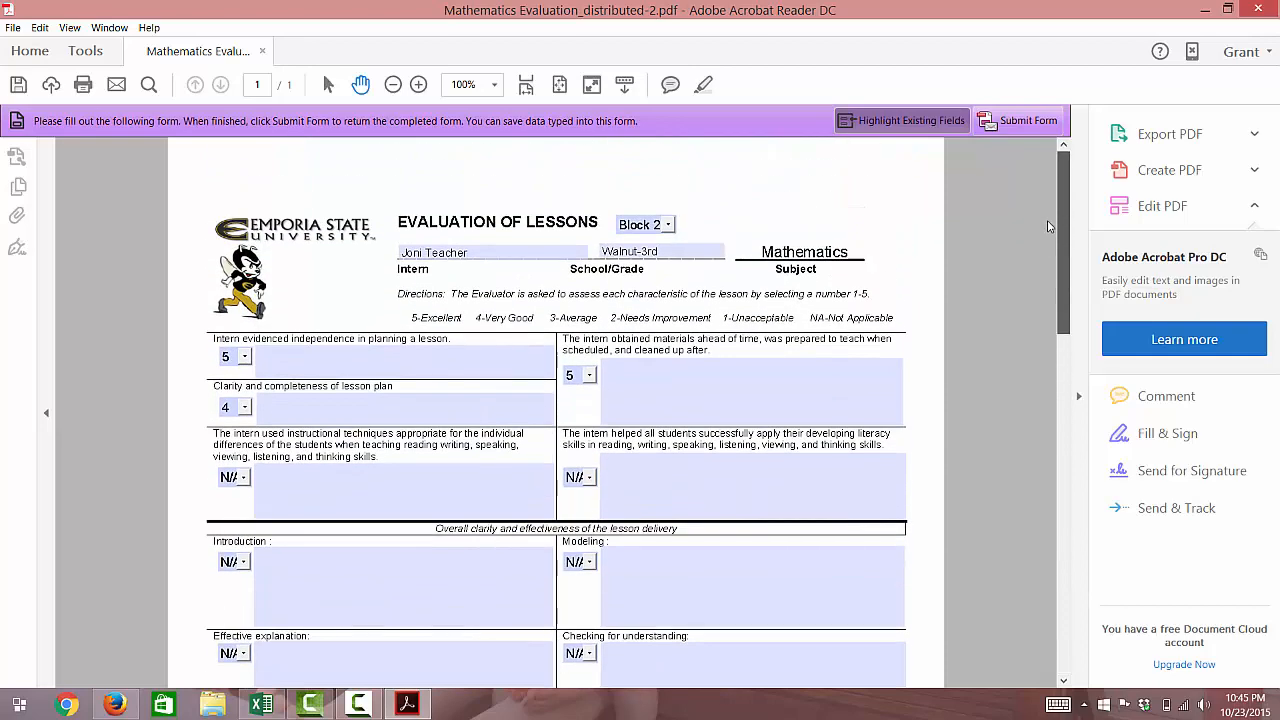
left_click(412, 353)
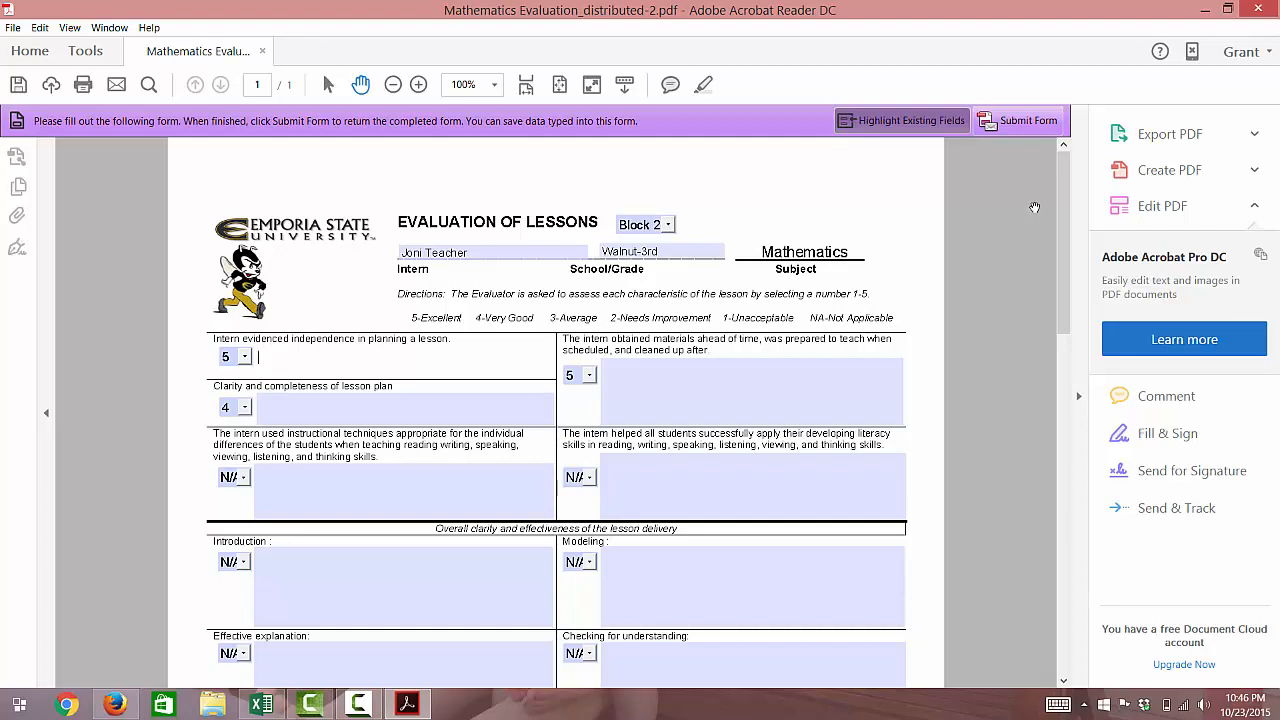
left_click(1036, 130)
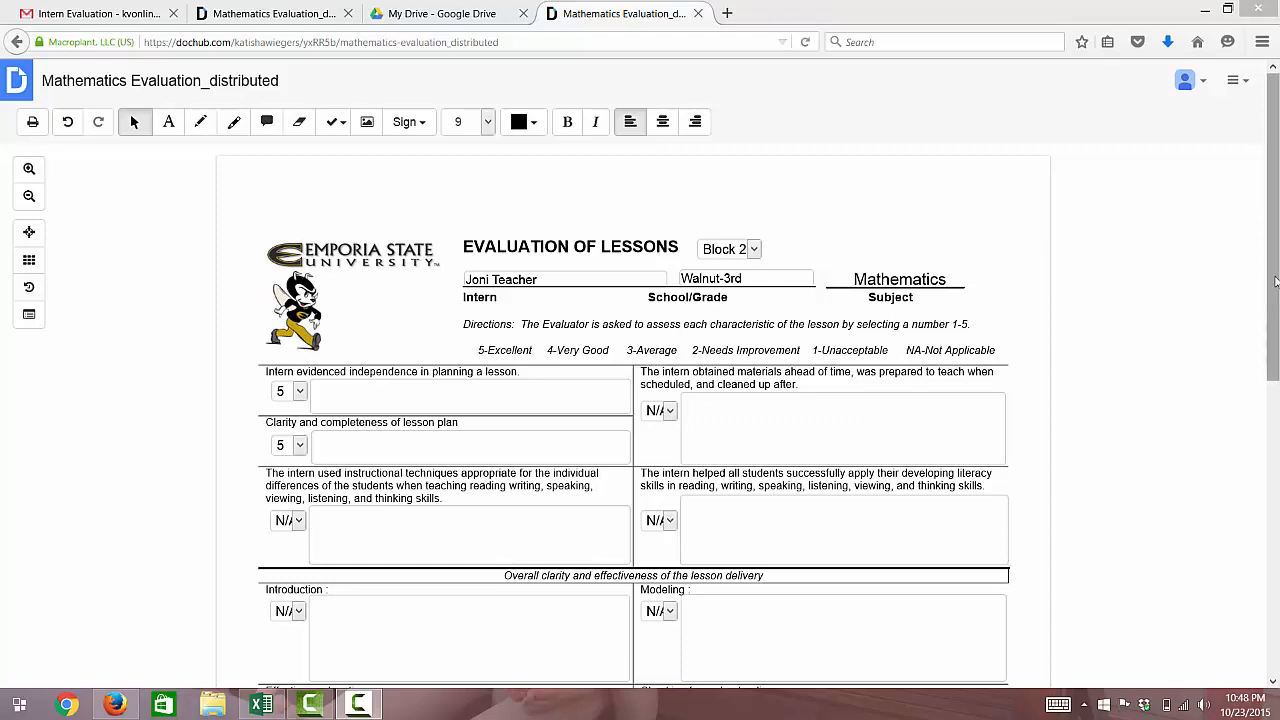
scroll(1276, 282, "down", 4)
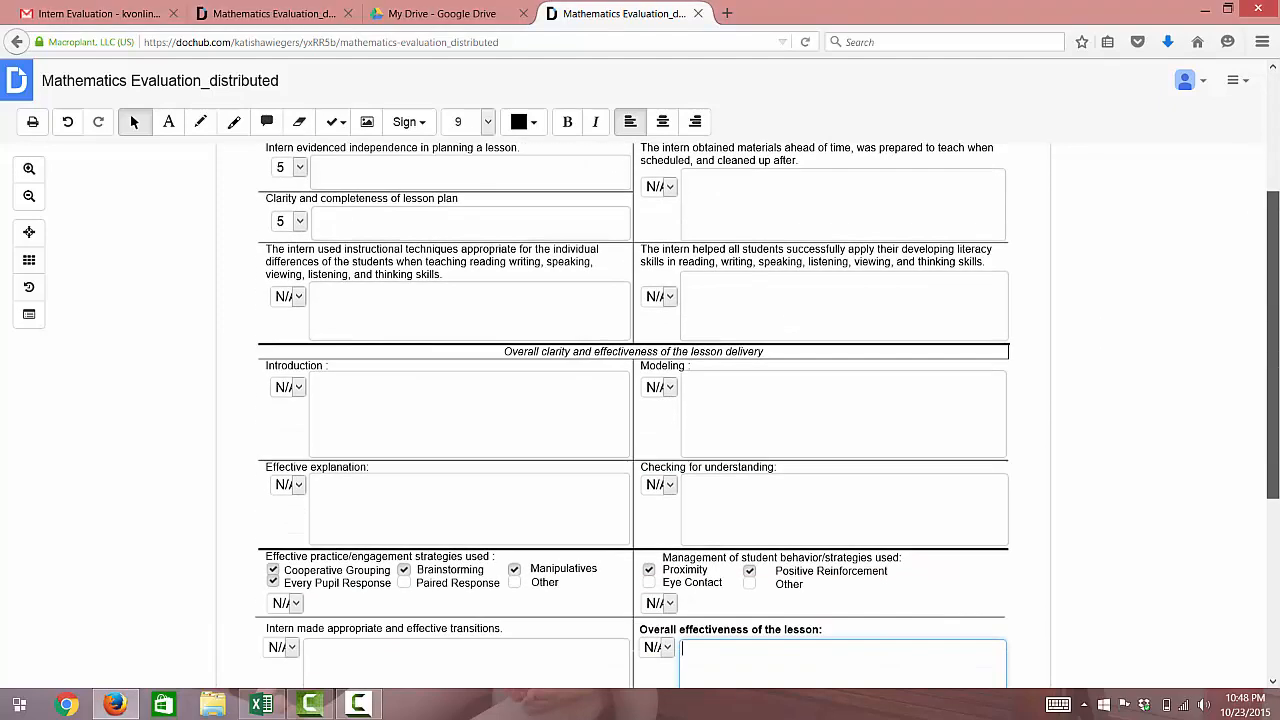
scroll(1277, 585, "down", 6)
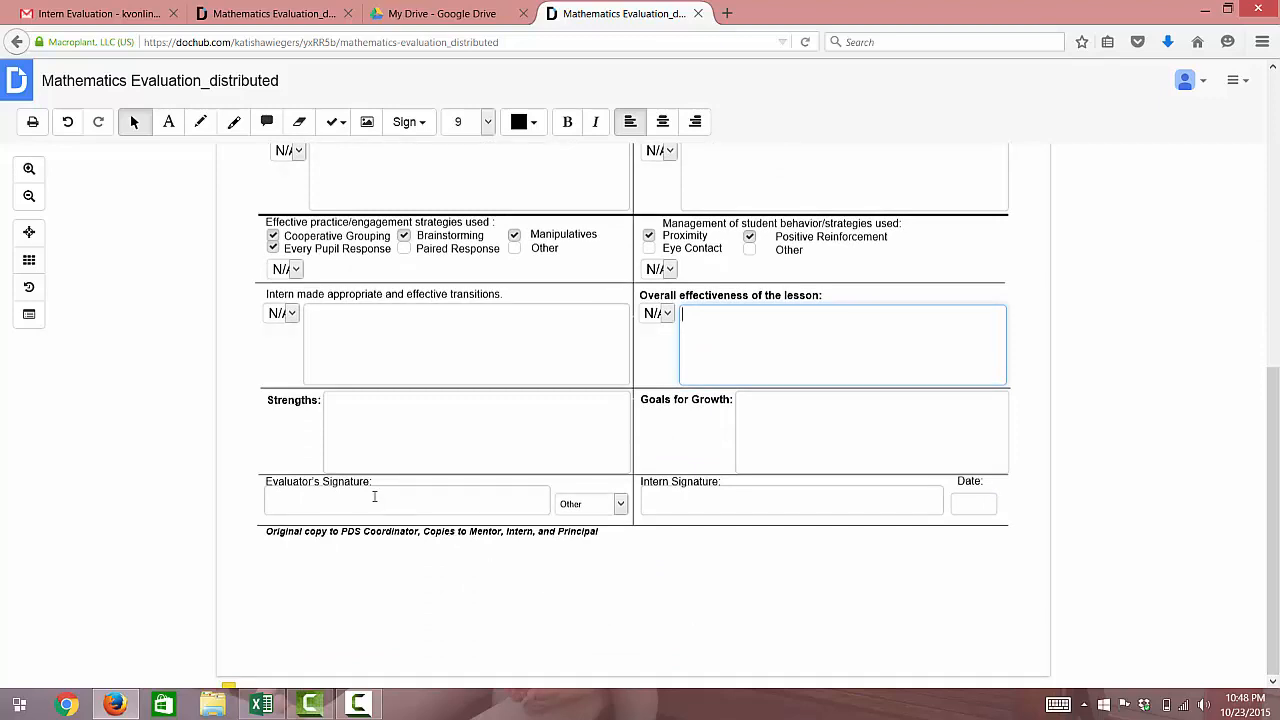
left_click(376, 499)
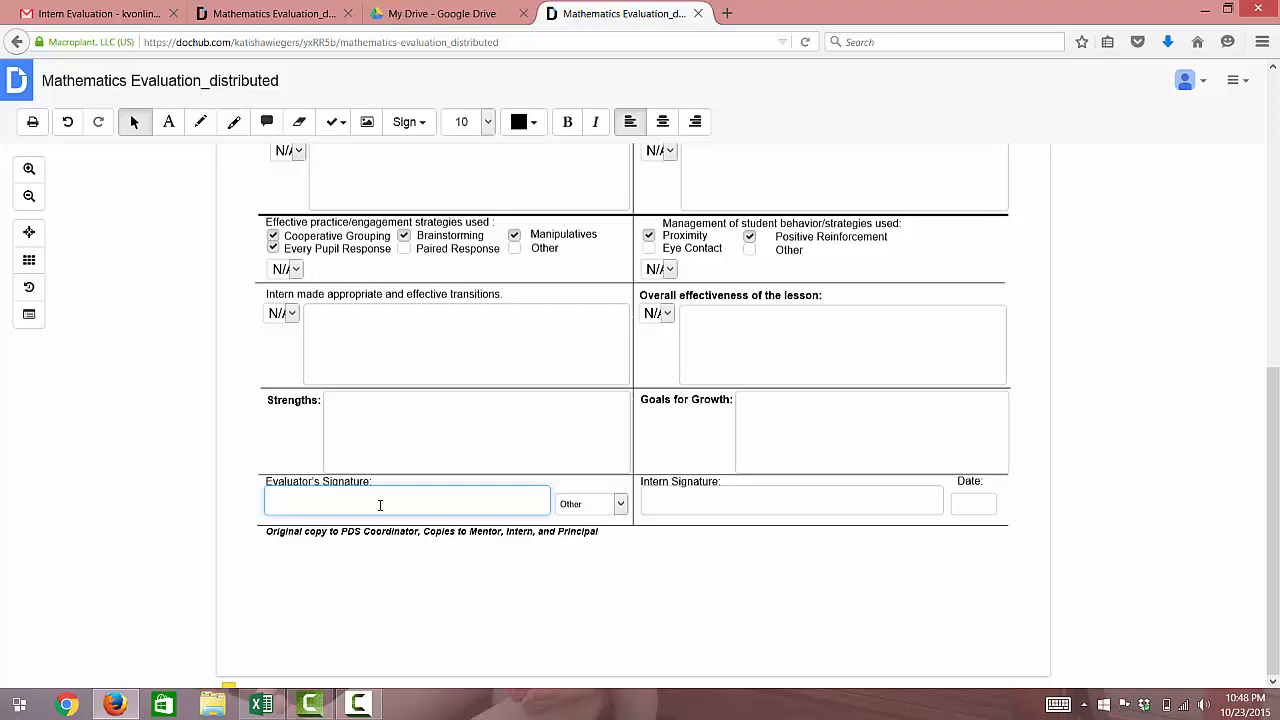
type("Bob Educator")
key("BackSpace")
key("BackSpace")
key("BackSpace")
key("BackSpace")
key("BackSpace")
key("BackSpace")
key("BackSpace")
key("BackSpace")
key("BackSpace")
key("BackSpace")
key("BackSpace")
key("BackSpace")
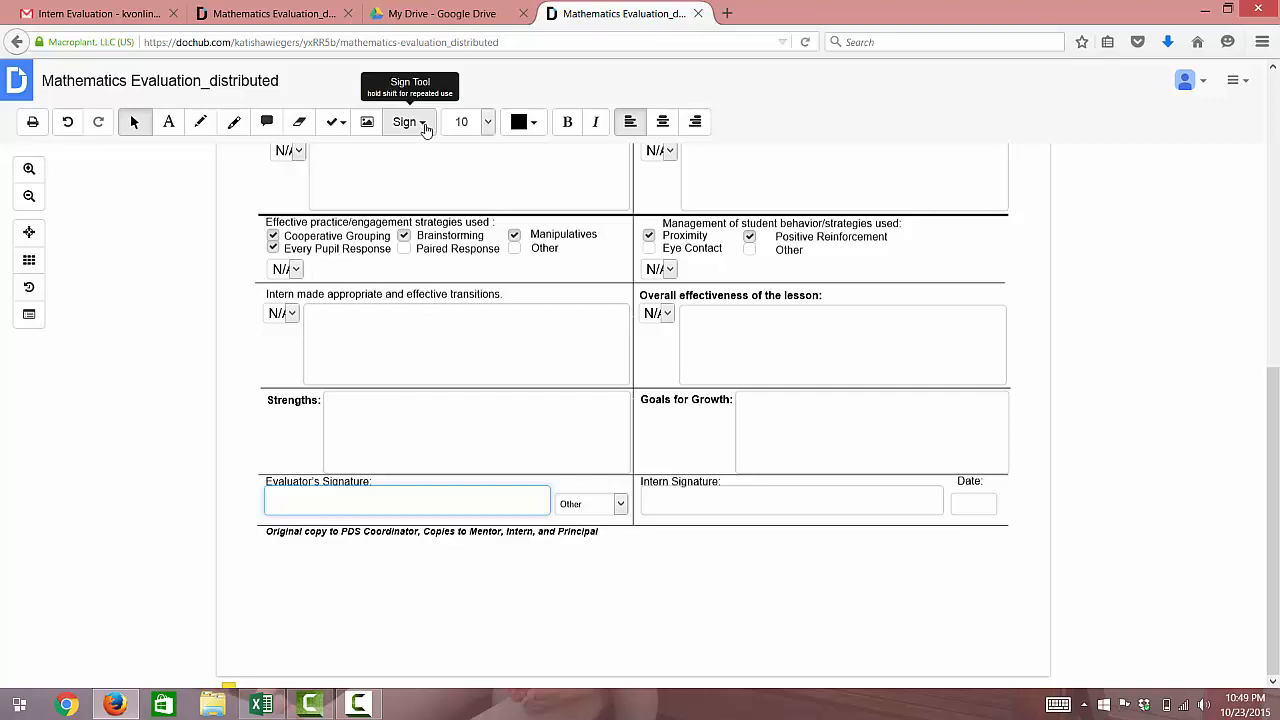
left_click(431, 135)
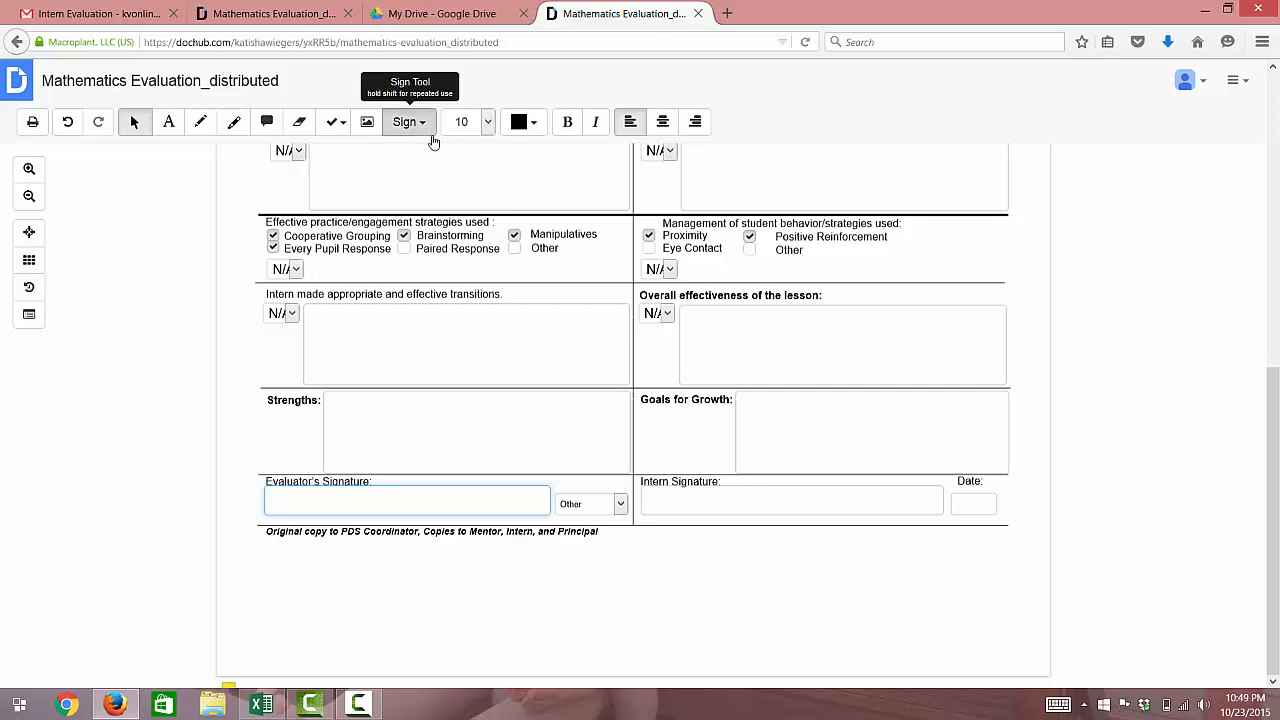
left_click(431, 138)
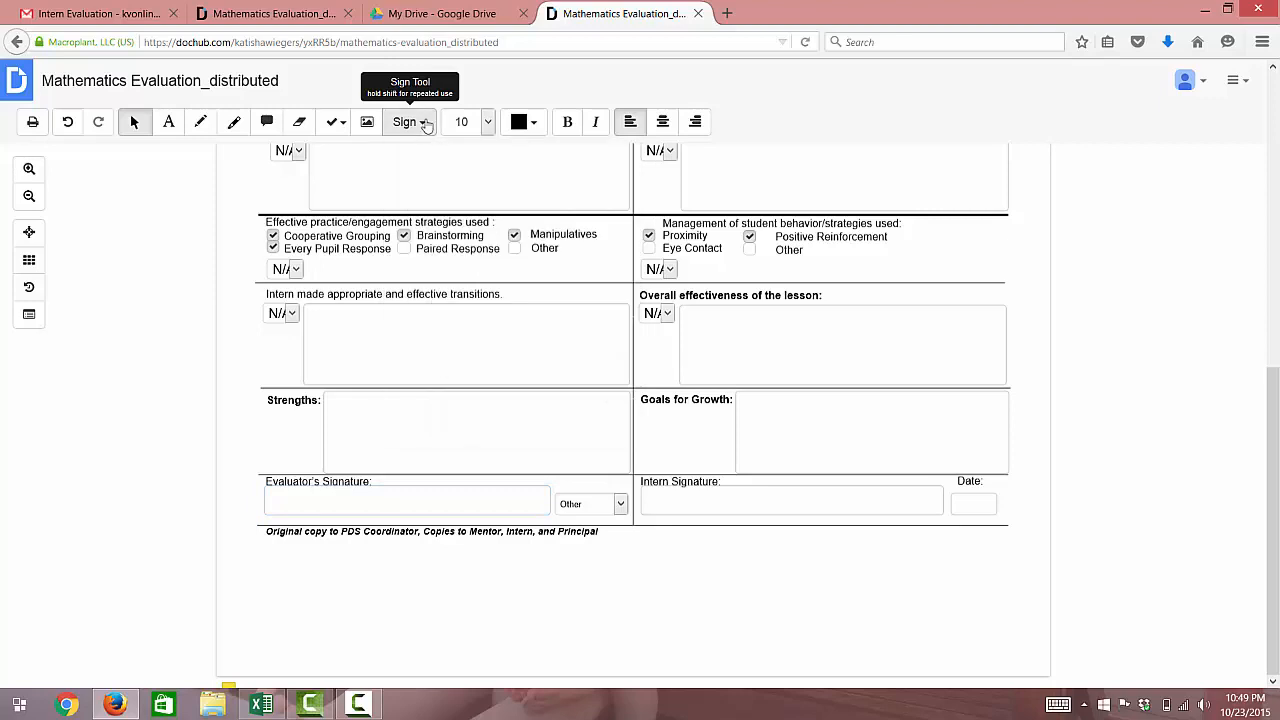
left_click(424, 123)
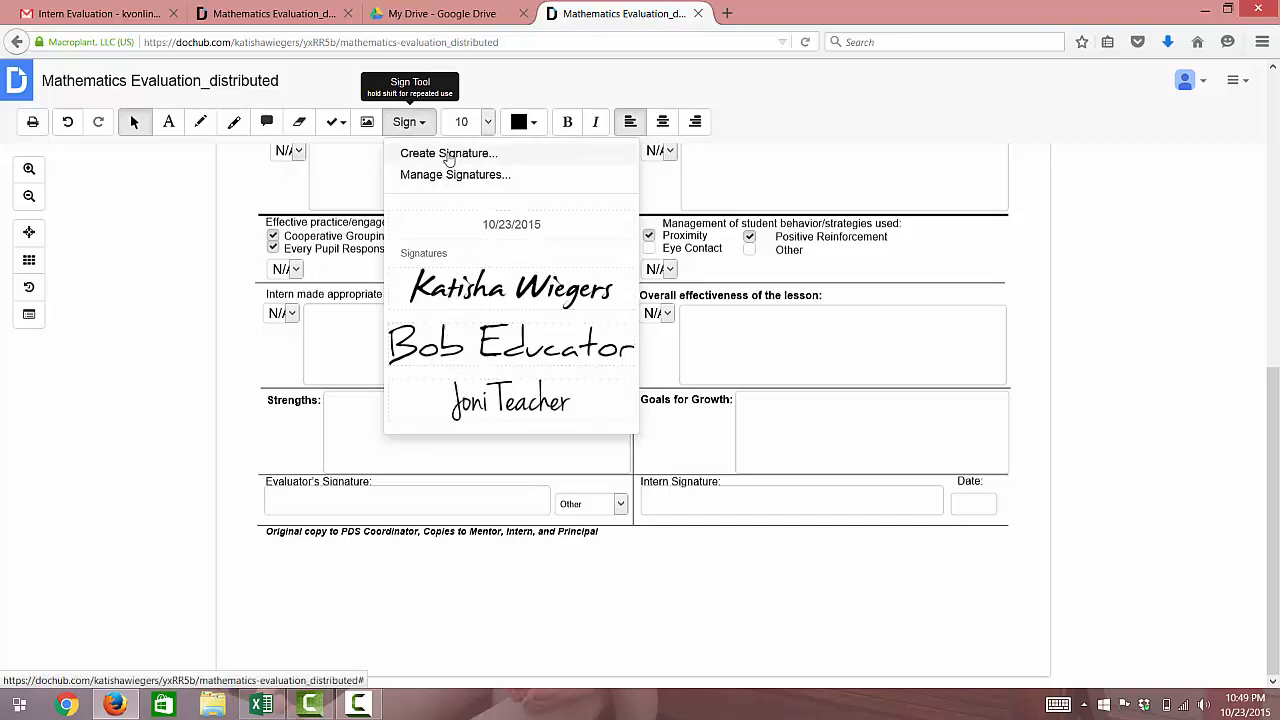
left_click(448, 158)
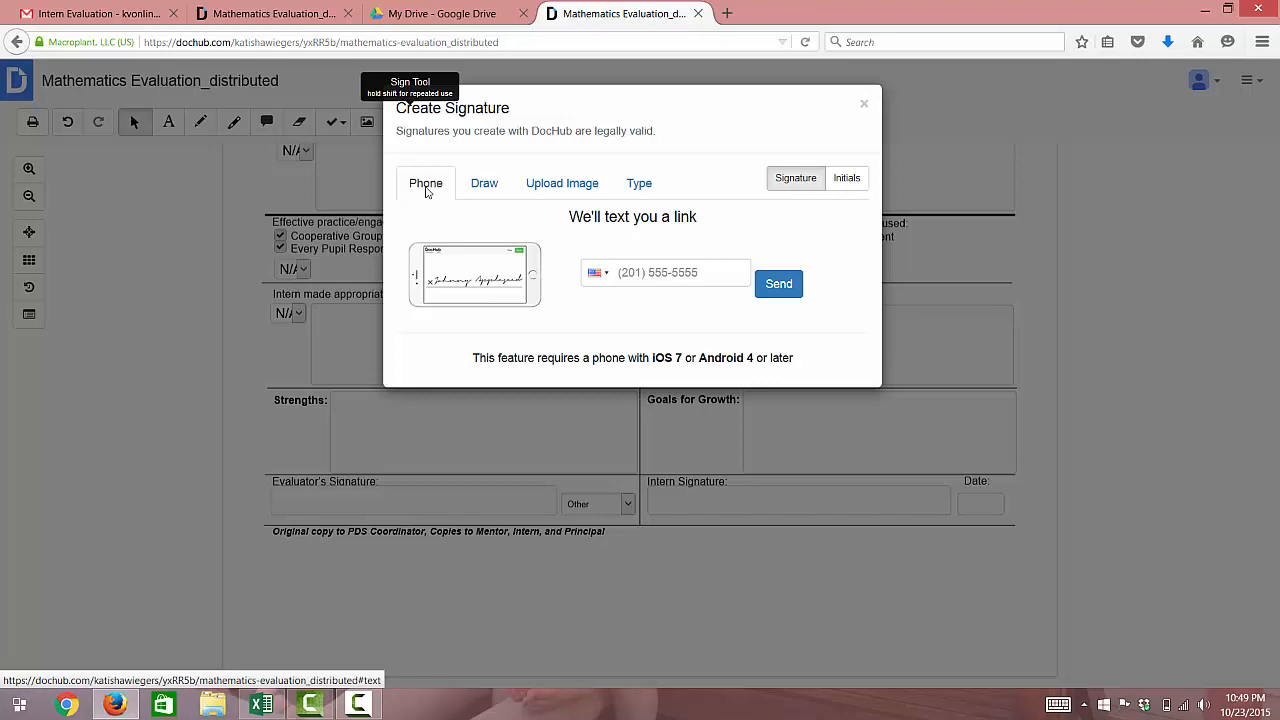
left_click(483, 185)
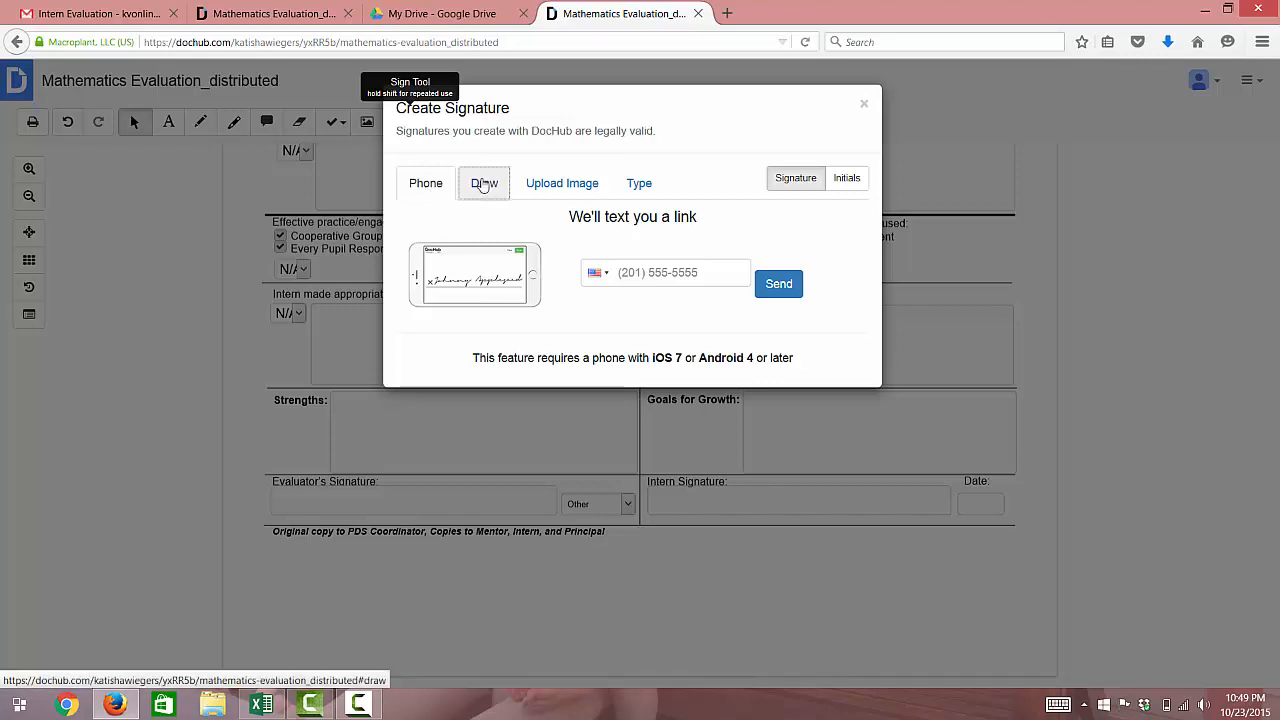
left_click_drag(460, 298, 492, 265)
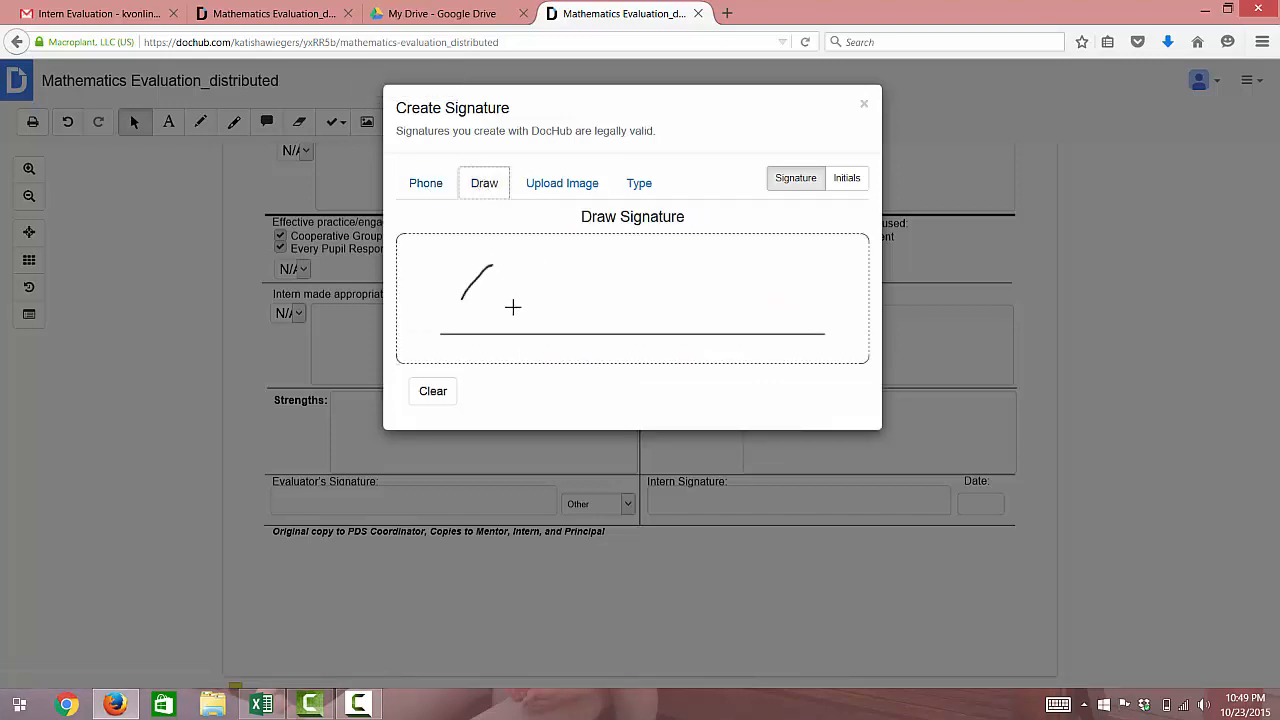
mouse_move(513, 307)
left_mouse_down()
mouse_move(789, 269)
mouse_move(540, 318)
mouse_move(505, 292)
left_mouse_up()
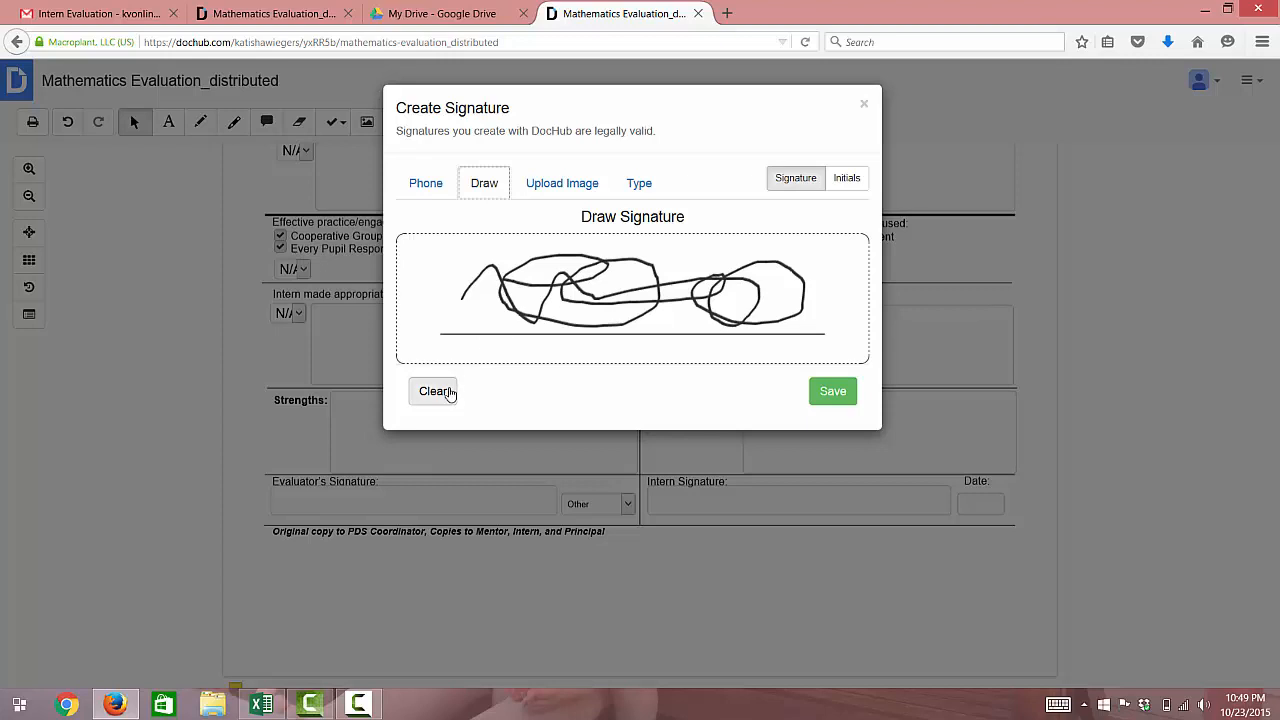
left_click(450, 392)
left_click(557, 183)
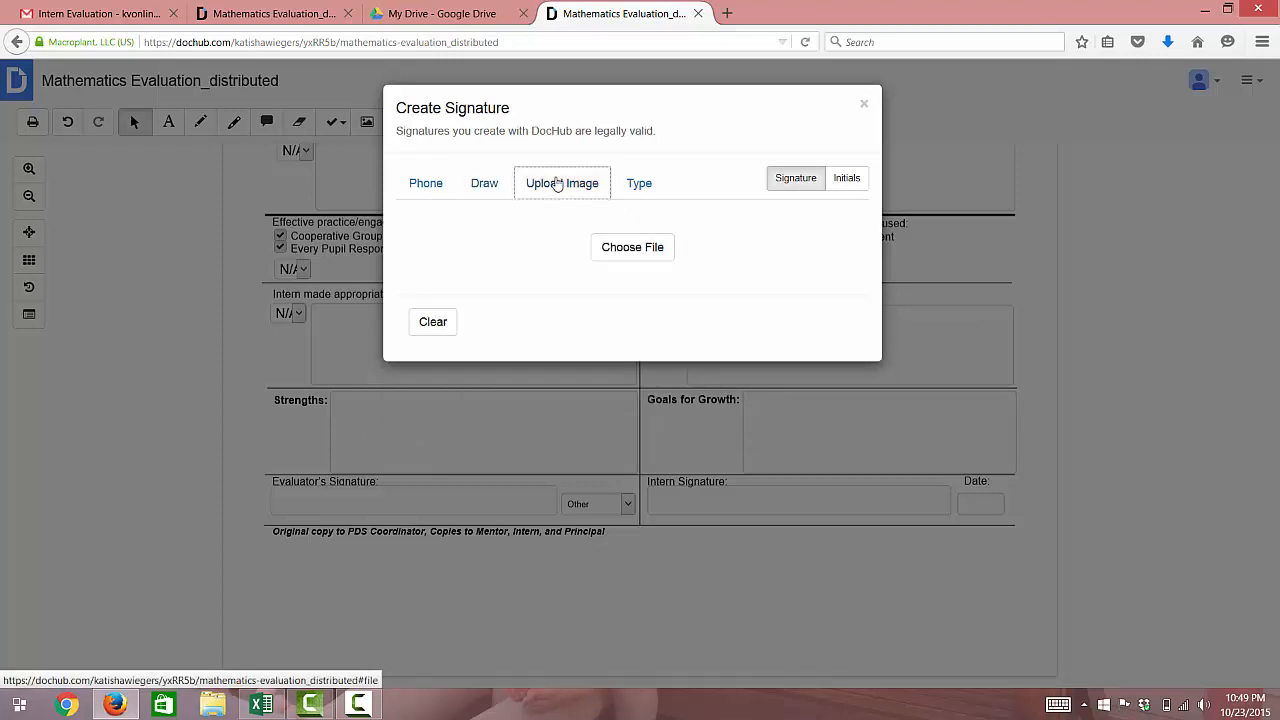
left_click(630, 187)
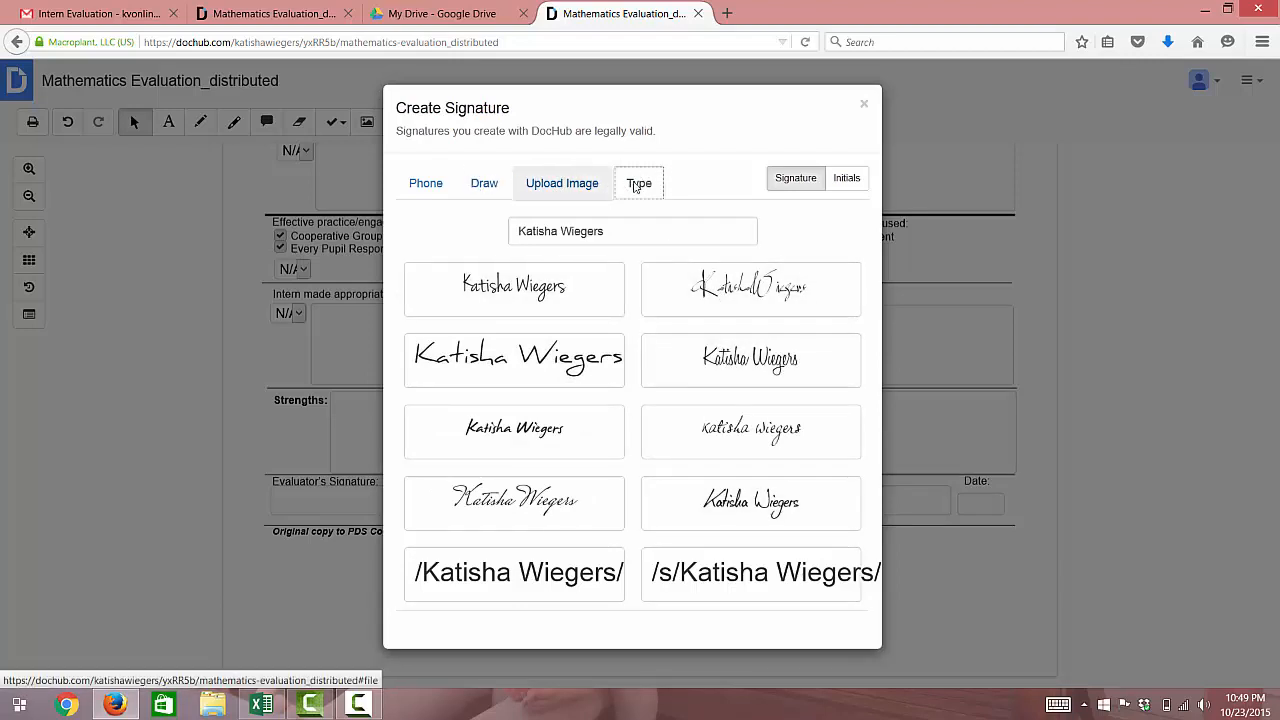
left_click(866, 104)
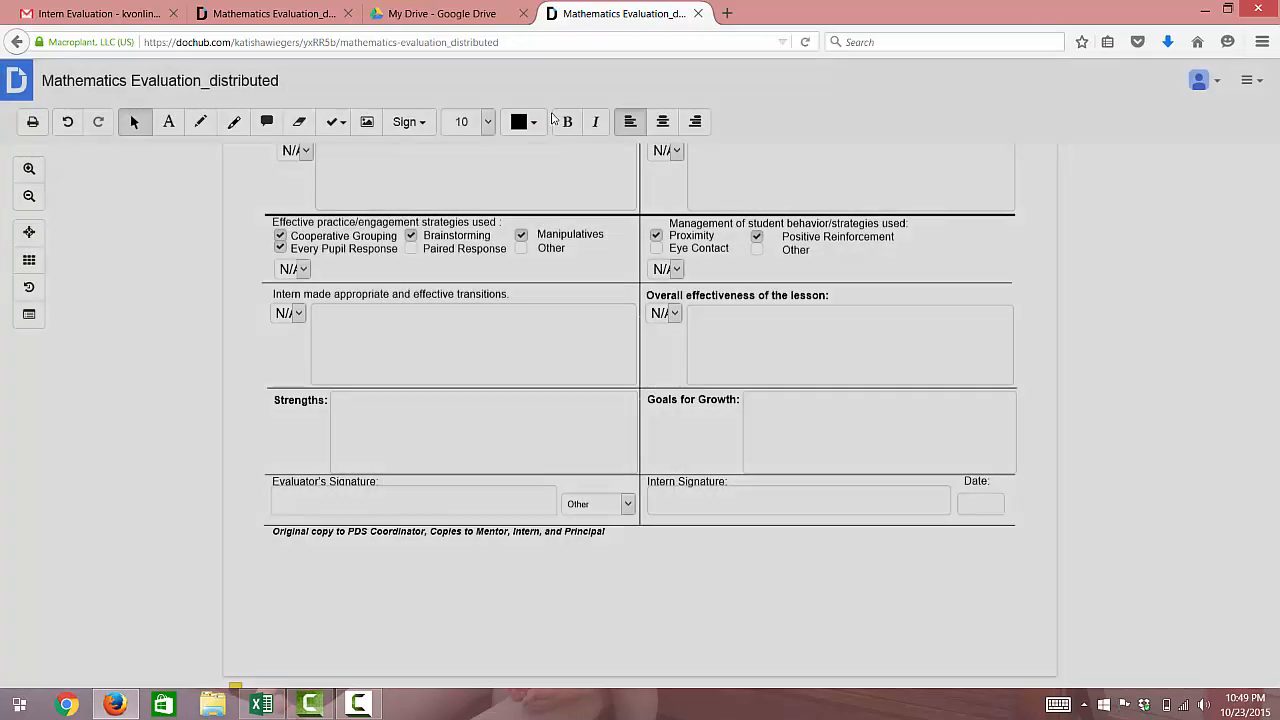
Place the evaluator's saved handwritten signature into the Evaluator's Signature box
left_click(428, 124)
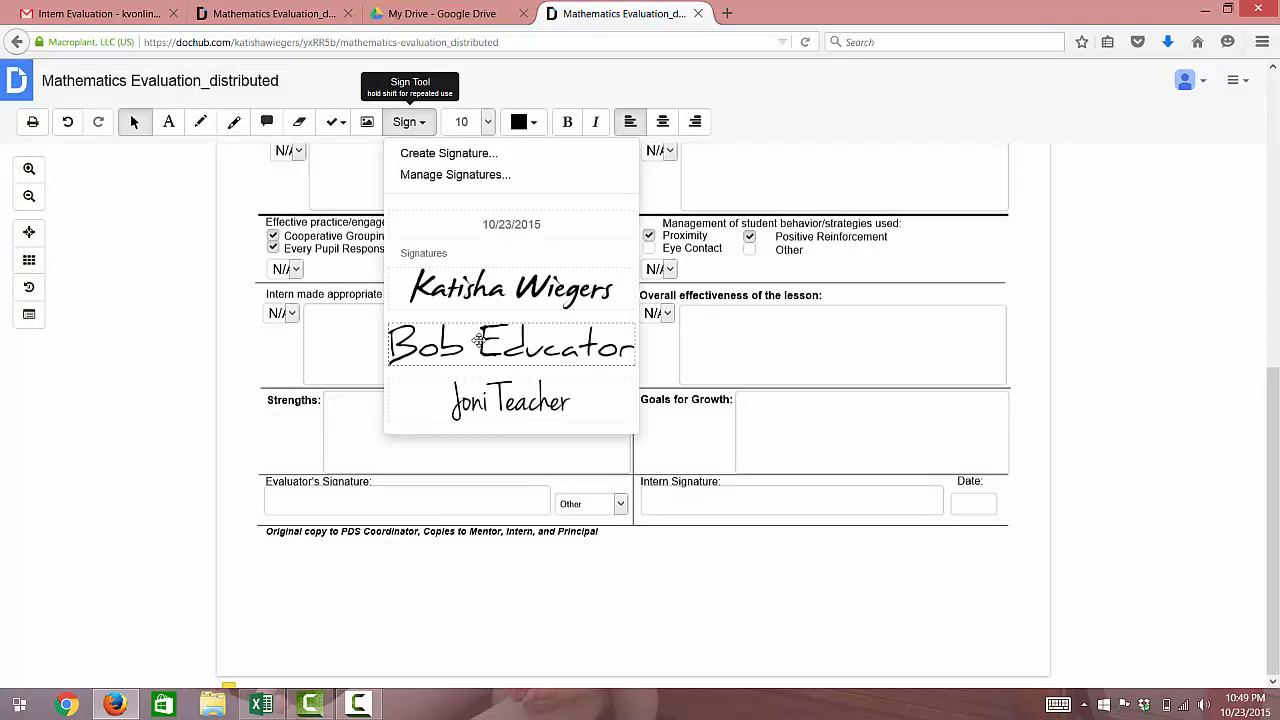
left_click(479, 341)
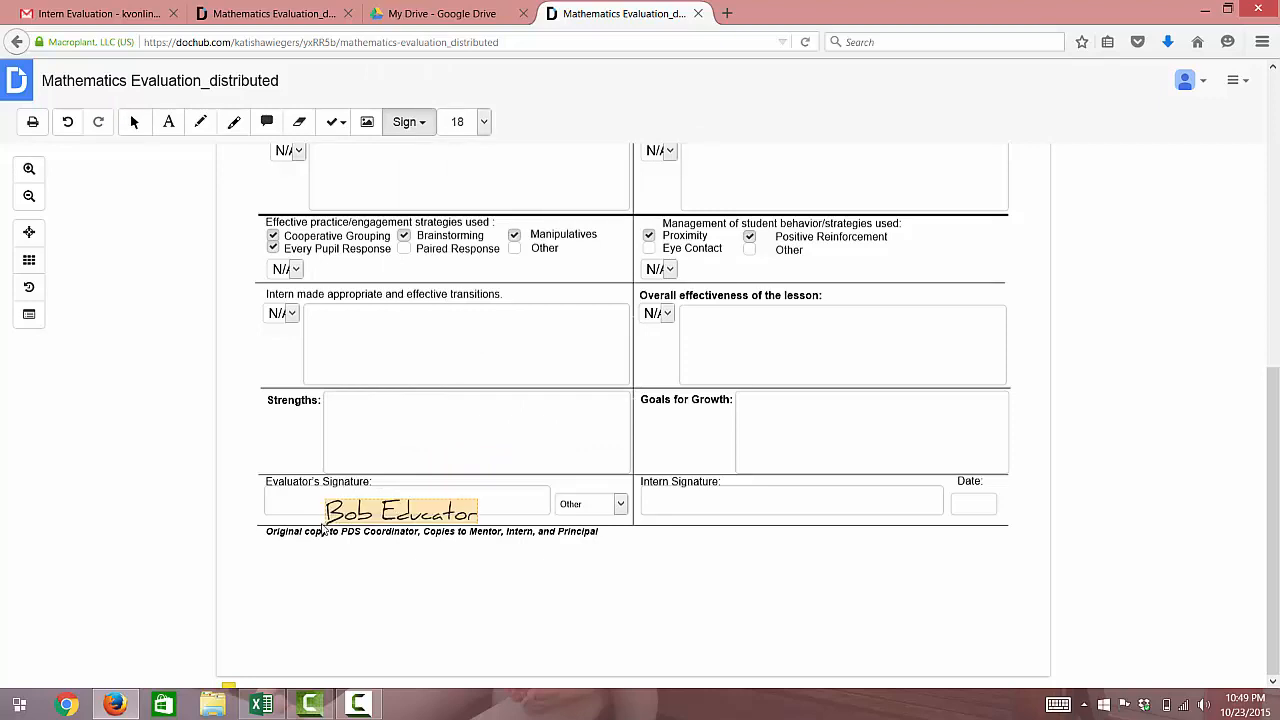
left_click(290, 519)
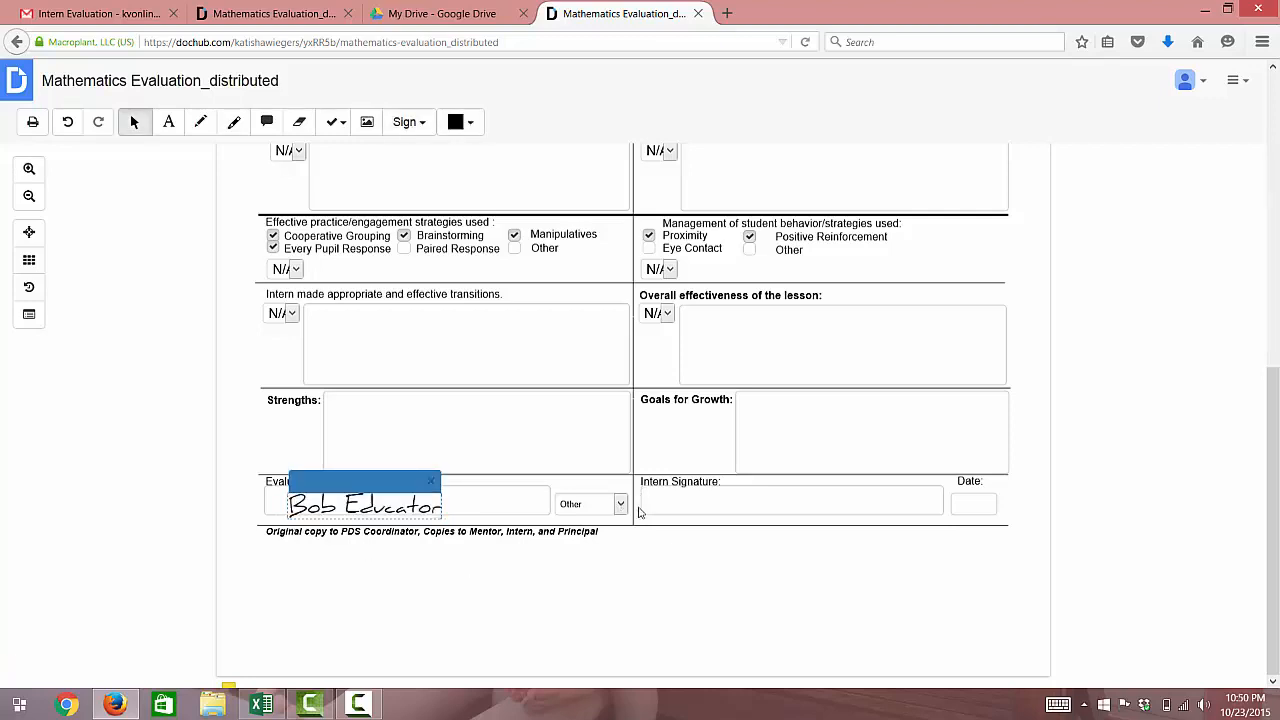
Change the evaluator role beside the signature from Other to Mentor Teacher
left_click(623, 507)
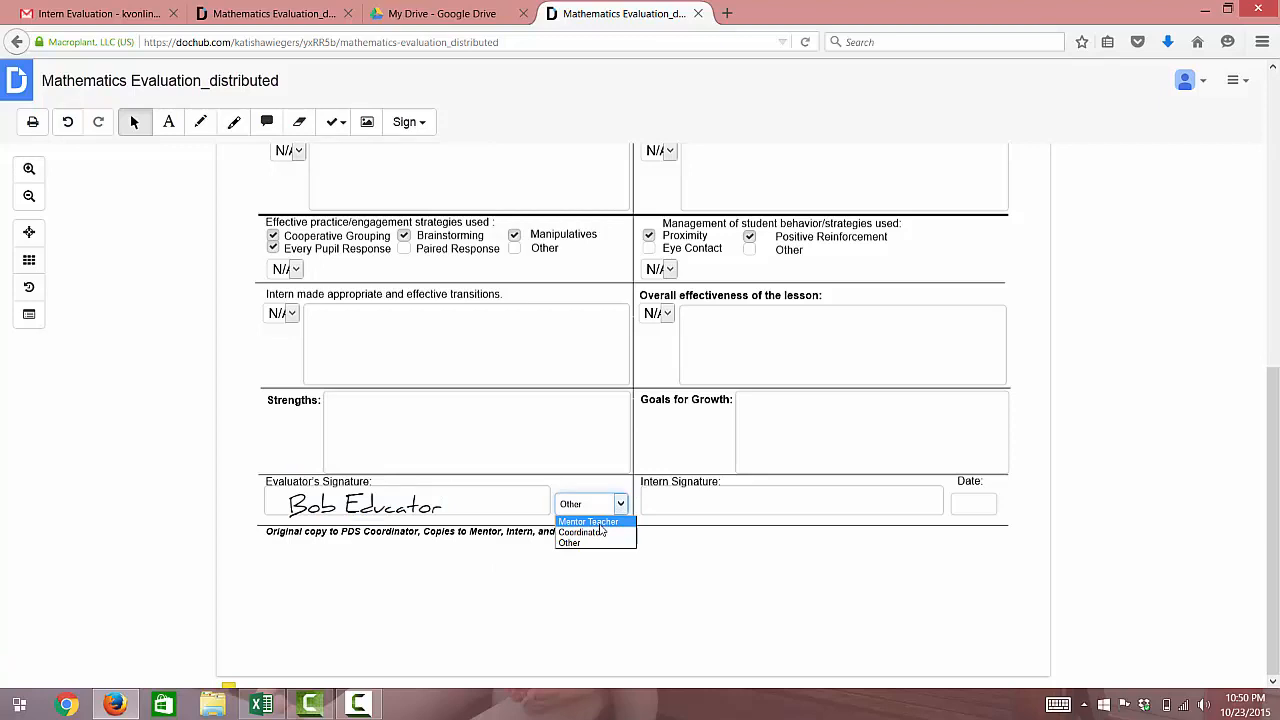
left_click(598, 522)
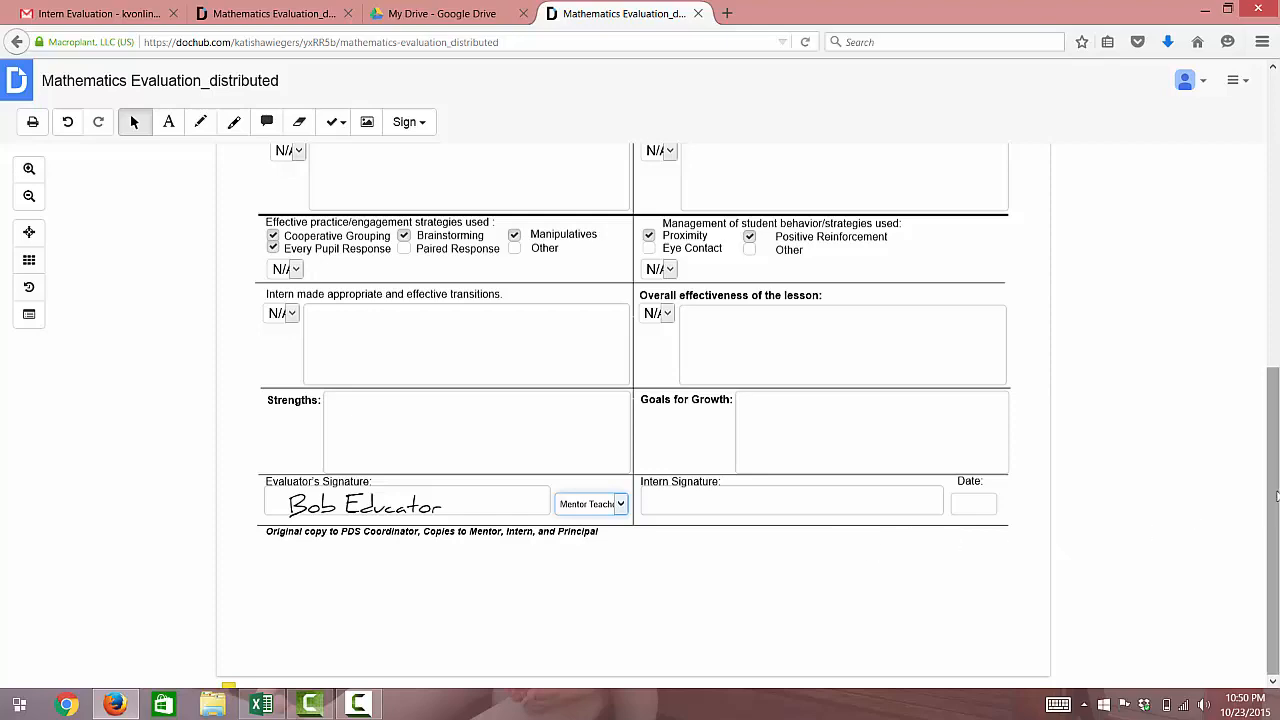
left_click_drag(1276, 496, 1275, 487)
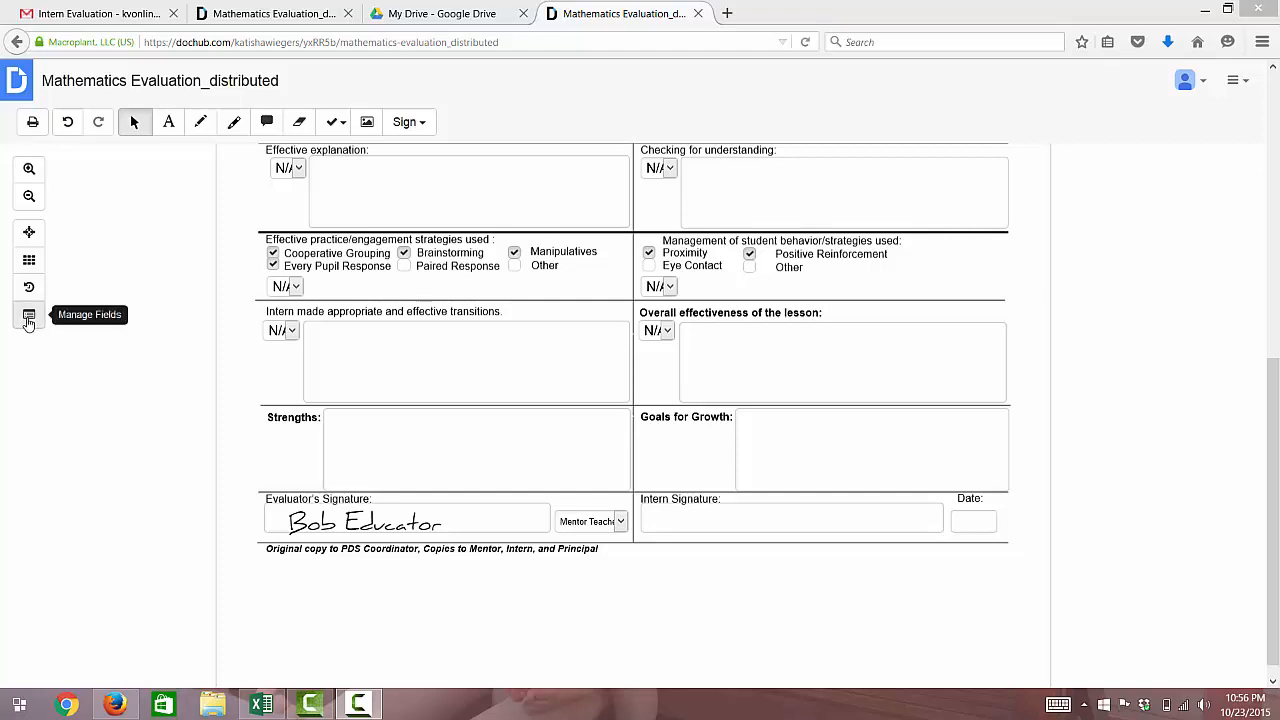
Open Manage Fields to show the People panel and field tools
left_click(29, 318)
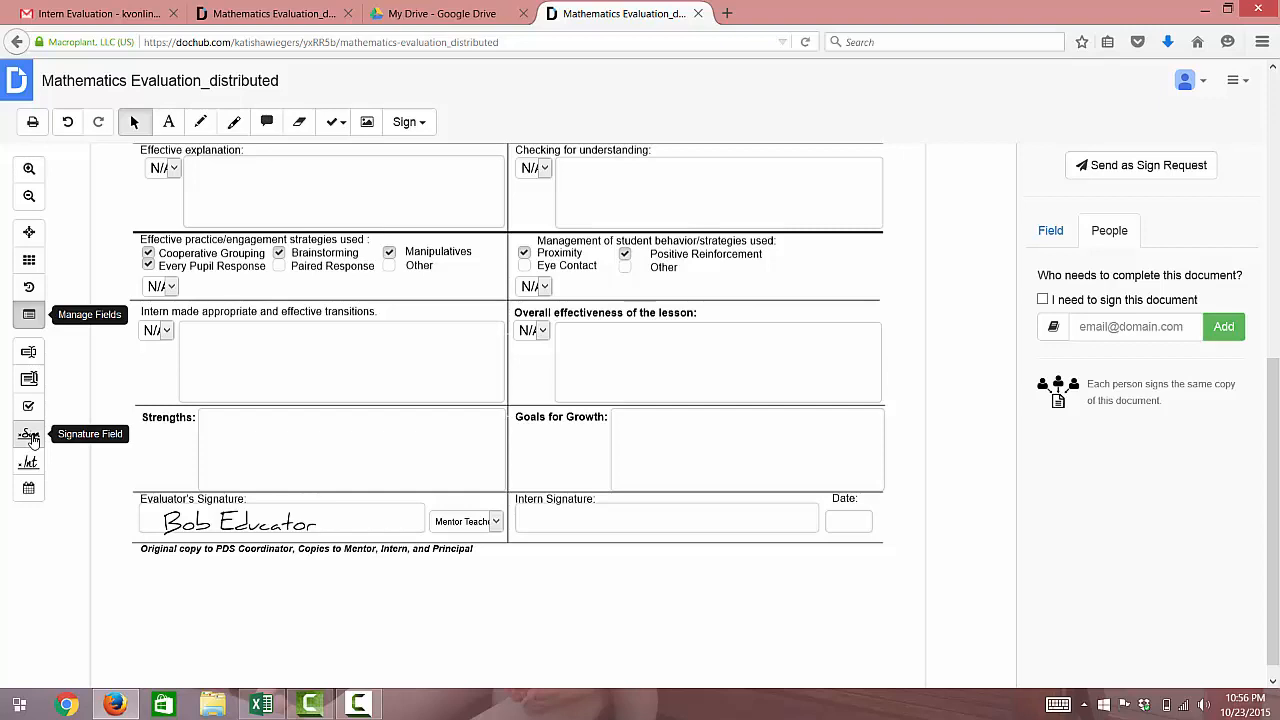
Draw a required signature field over the Intern Signature box
left_click(30, 437)
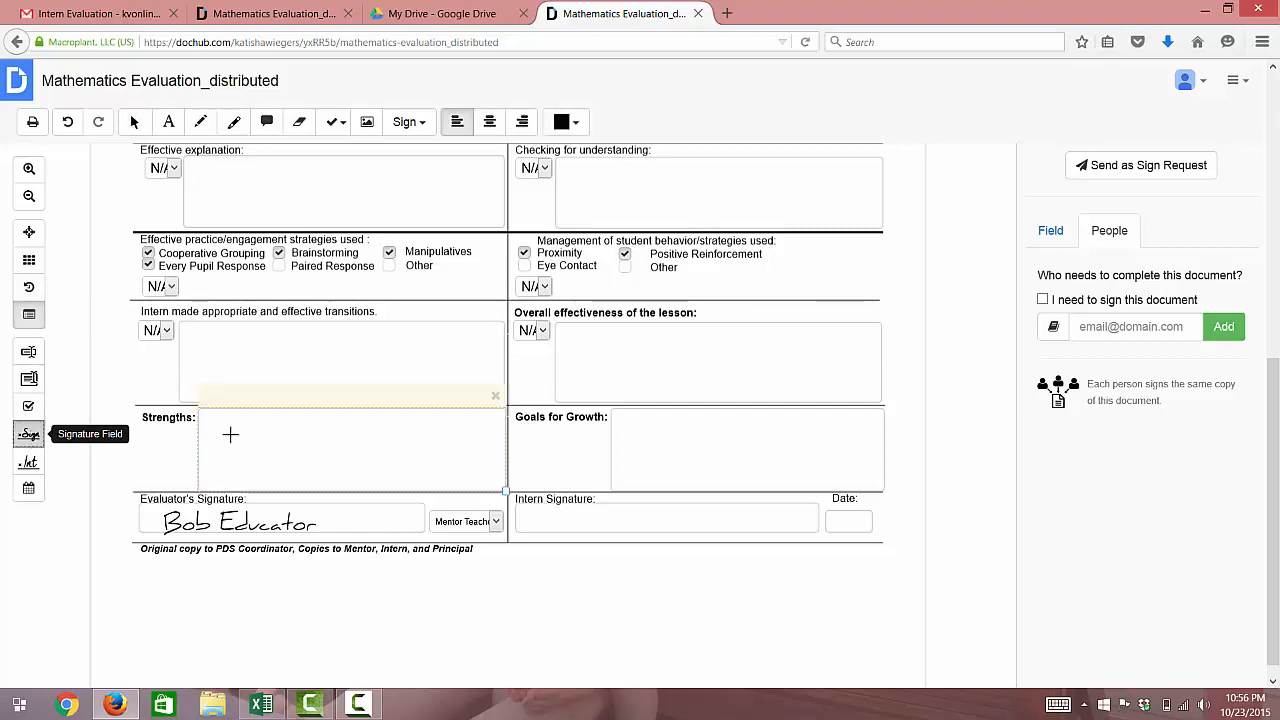
left_click(562, 517)
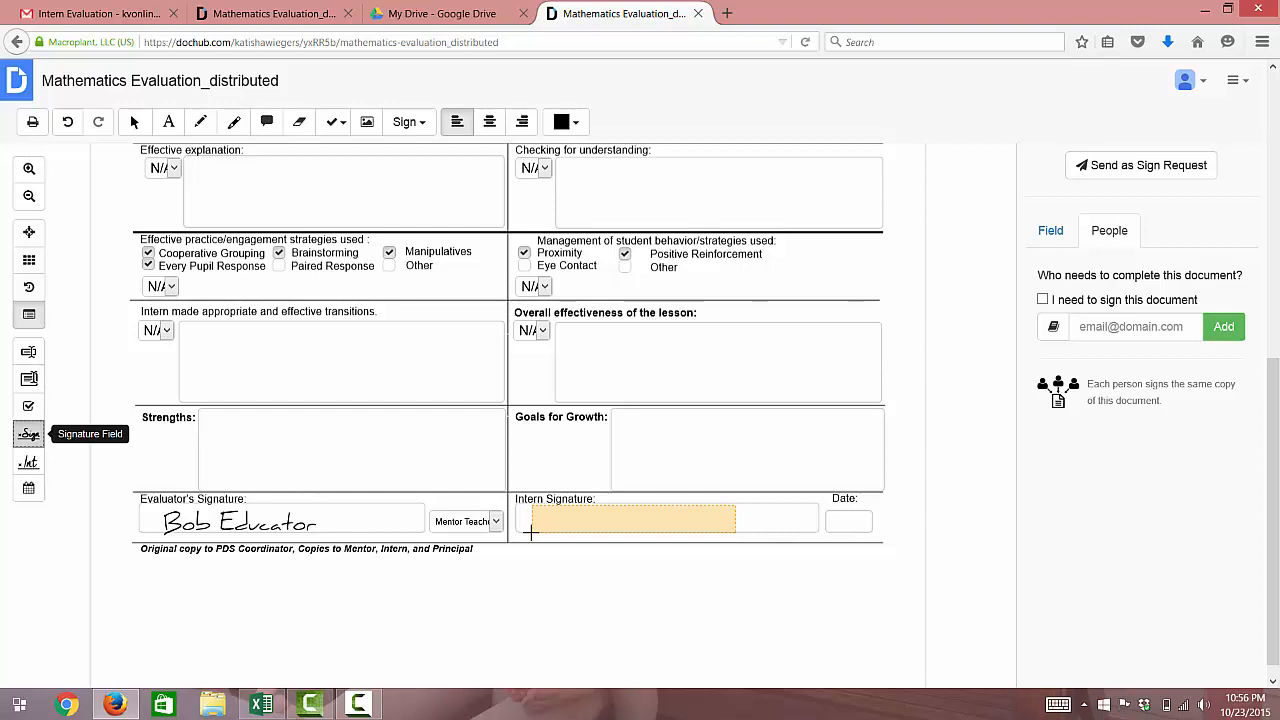
left_click(530, 533)
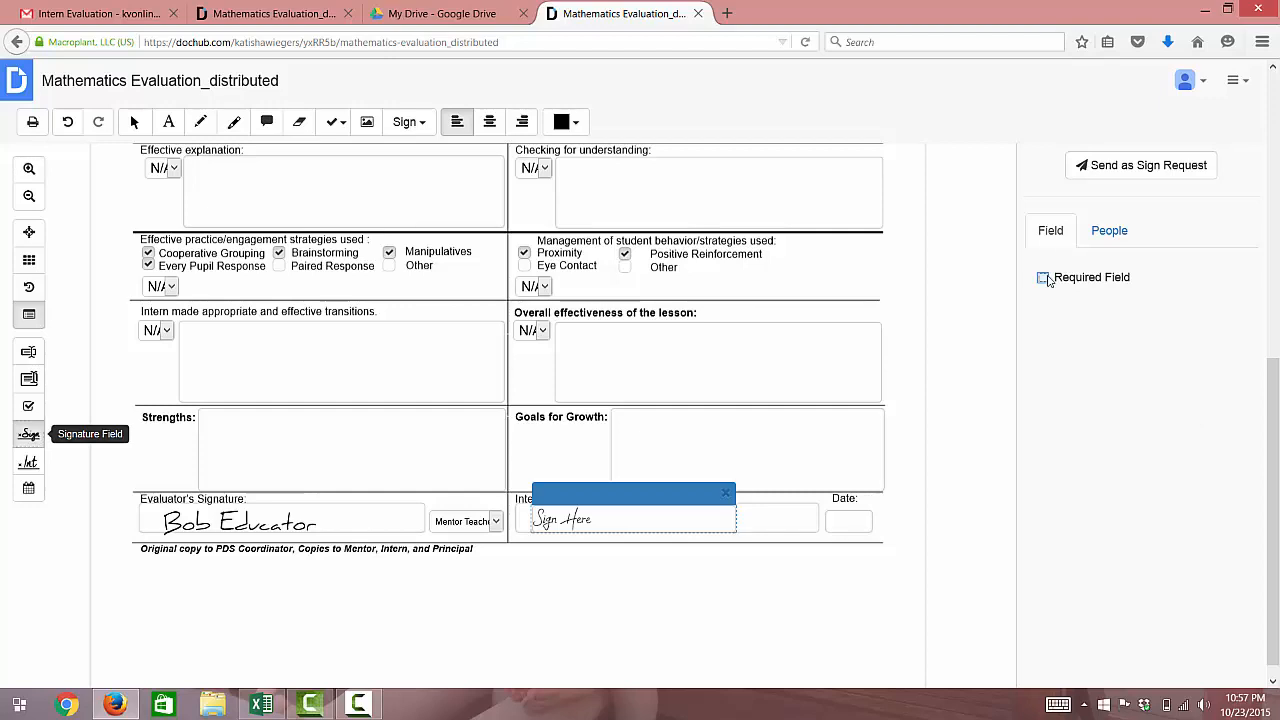
left_click(1043, 277)
Add the intern's e-mail address as a signer in the People tab
left_click(1110, 233)
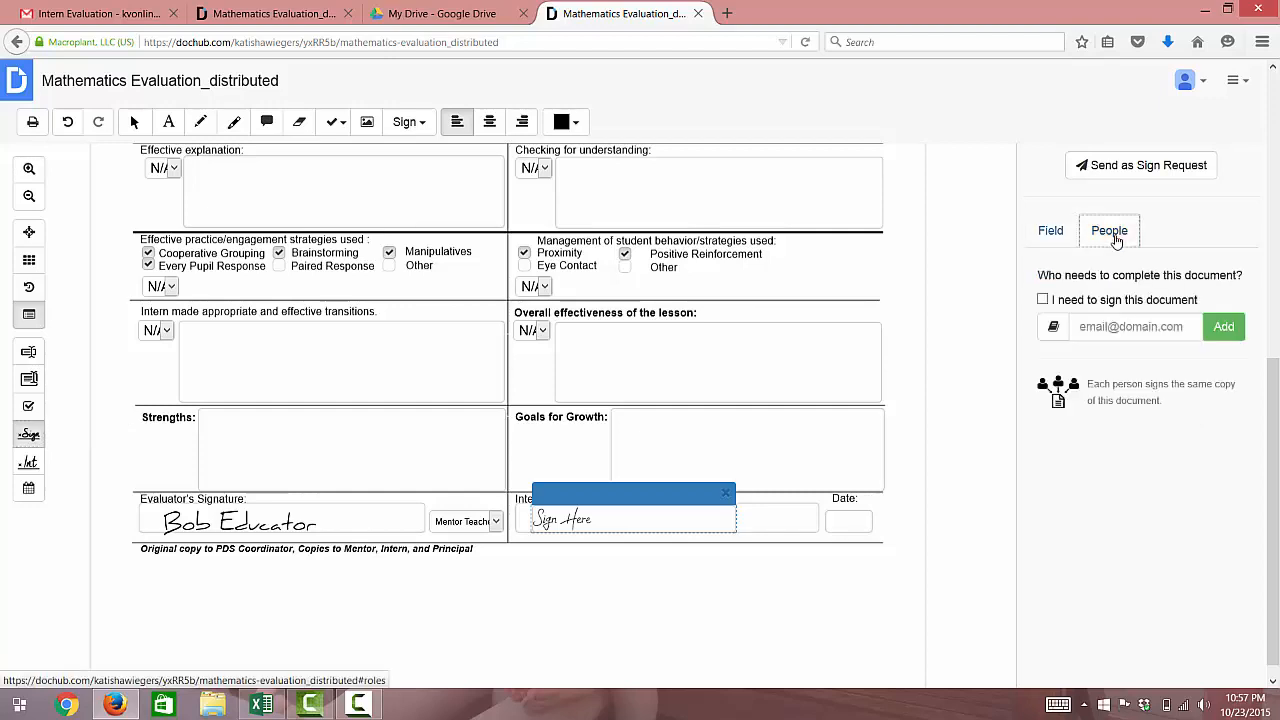
left_click(1135, 335)
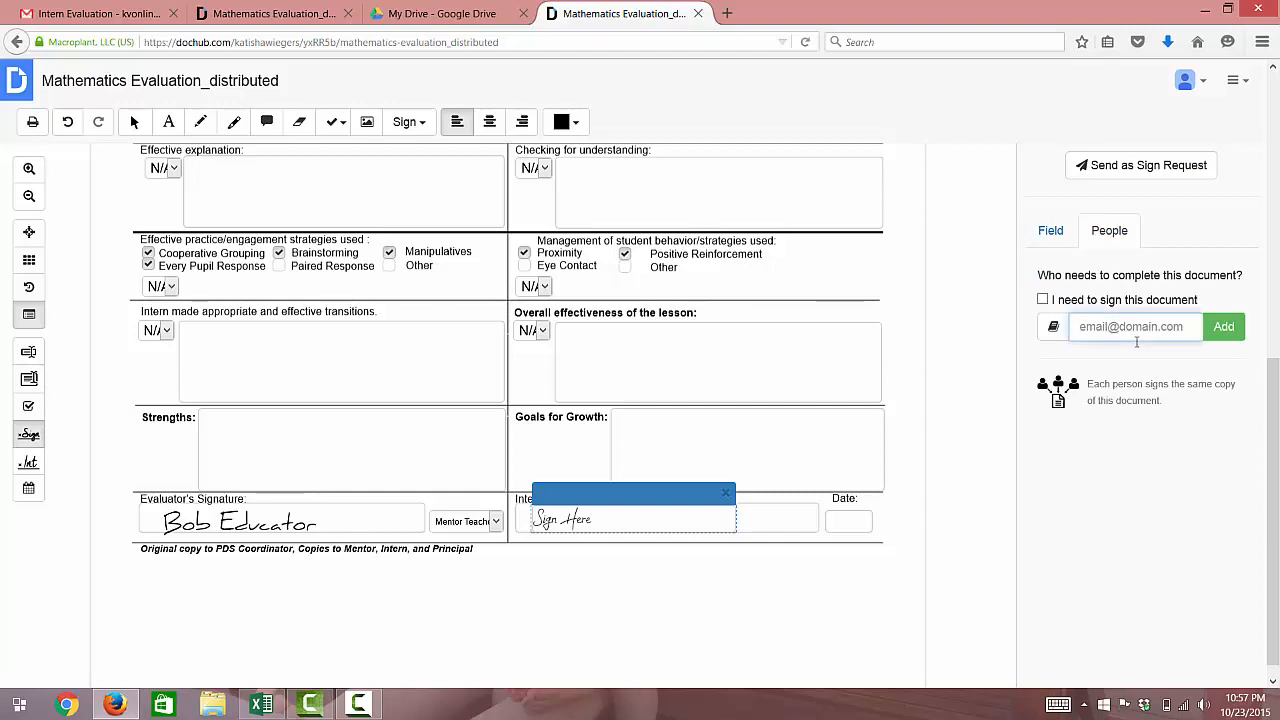
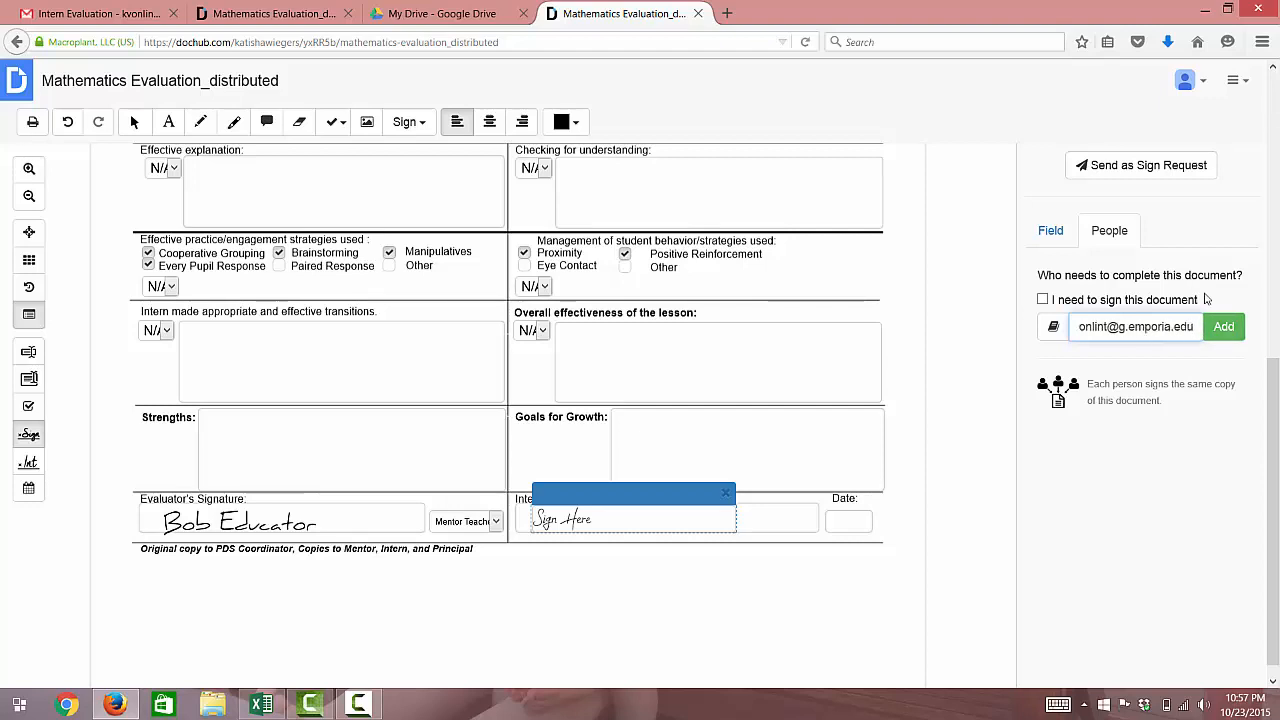
left_click(1237, 338)
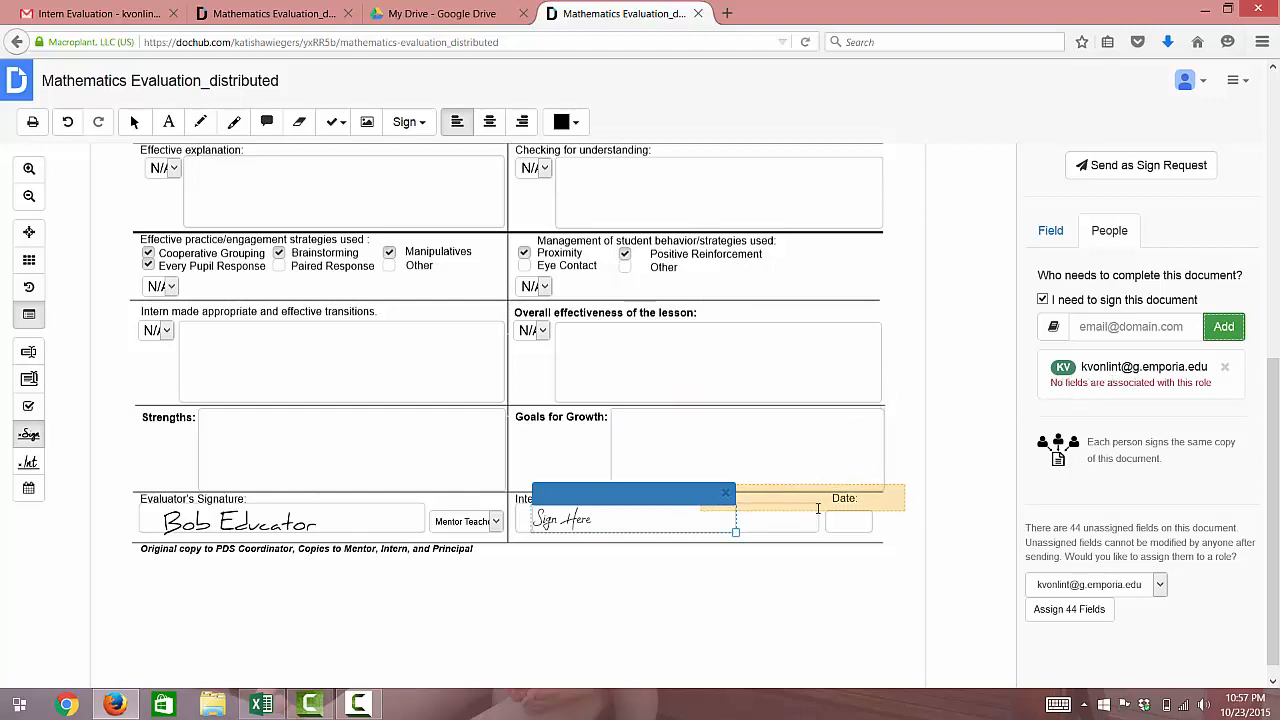
Assign the Intern Signature field's role to the intern's e-mail address
left_click(1052, 240)
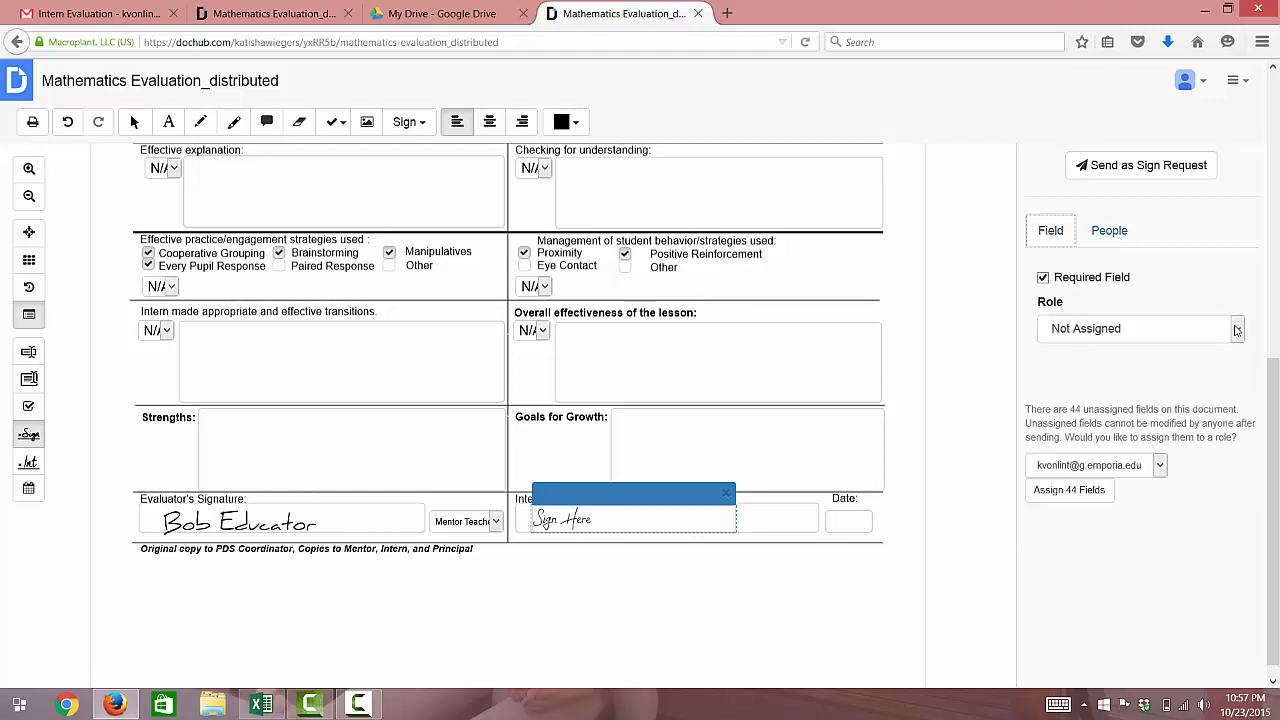
left_click(1237, 330)
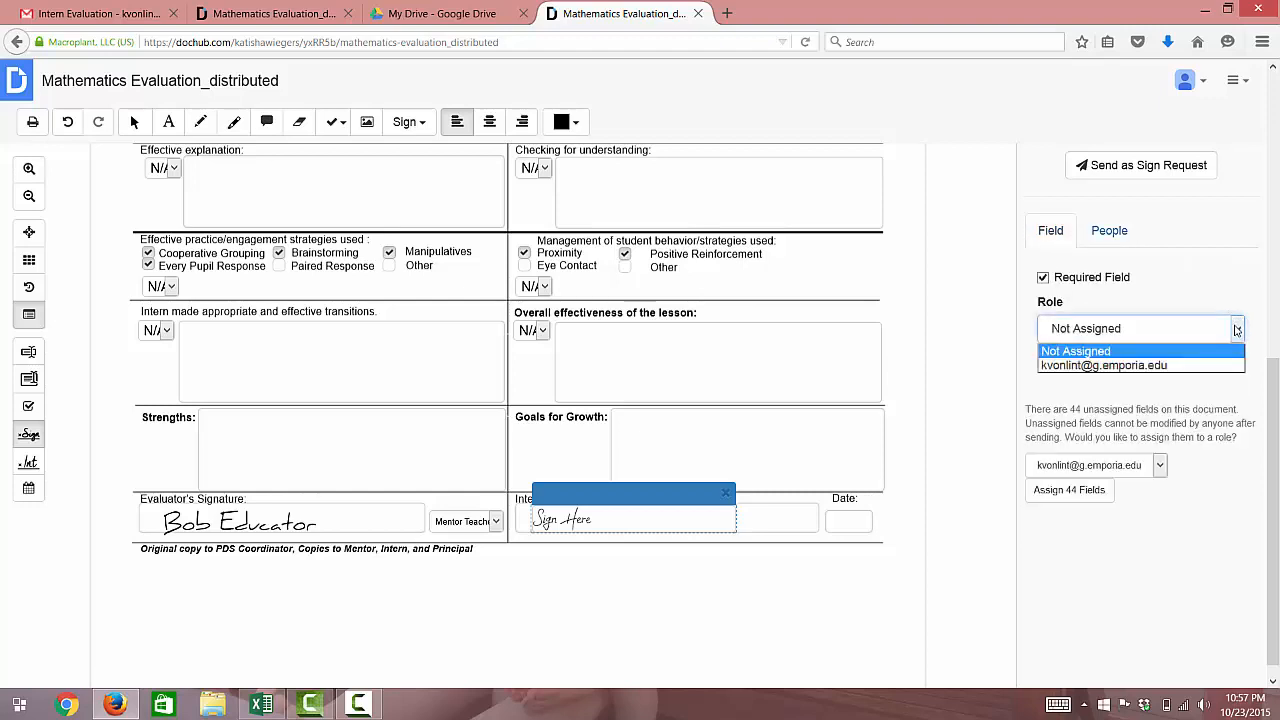
left_click(1175, 366)
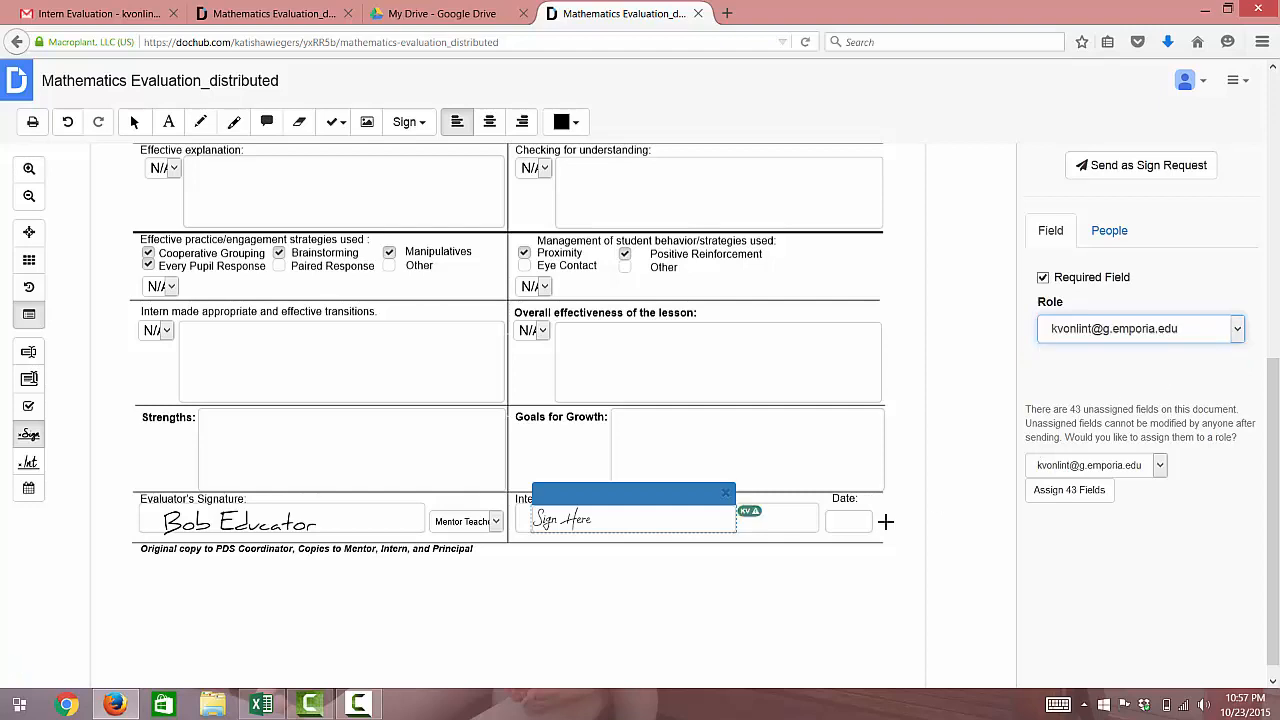
left_click(752, 524)
mouse_move(1277, 455)
left_mouse_down()
mouse_move(1275, 370)
mouse_move(1275, 459)
left_mouse_up()
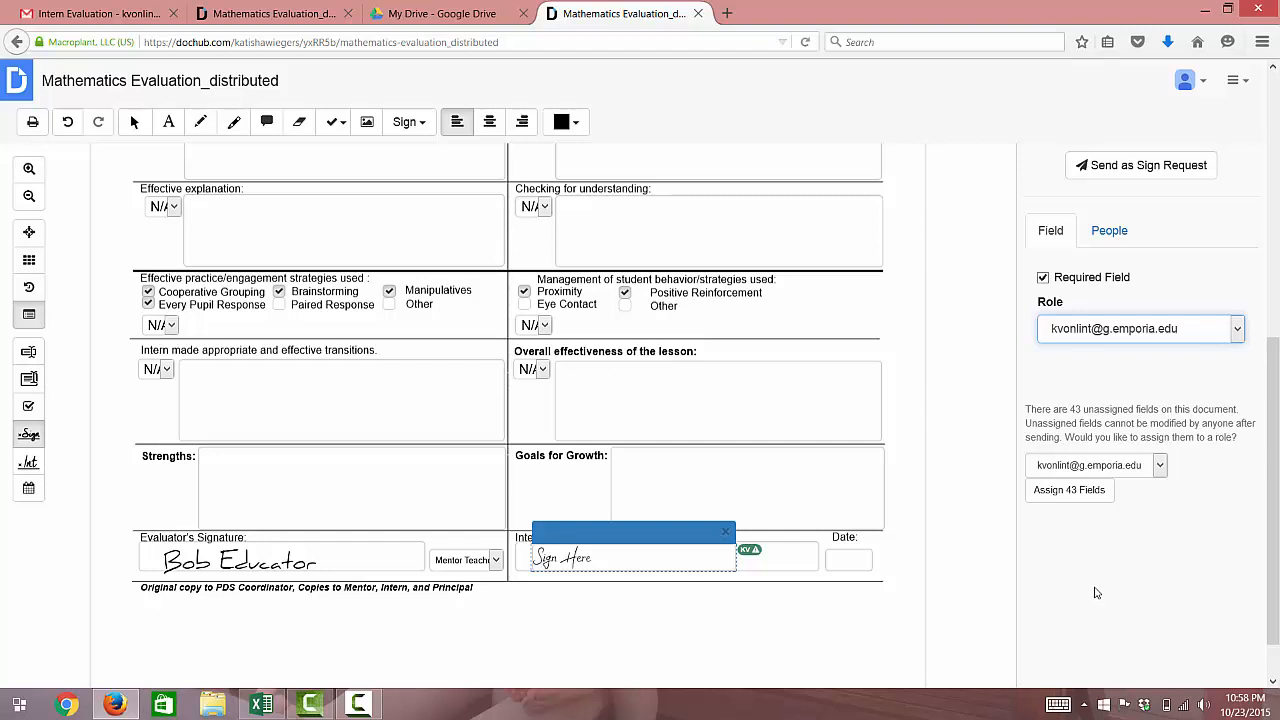
left_click(690, 654)
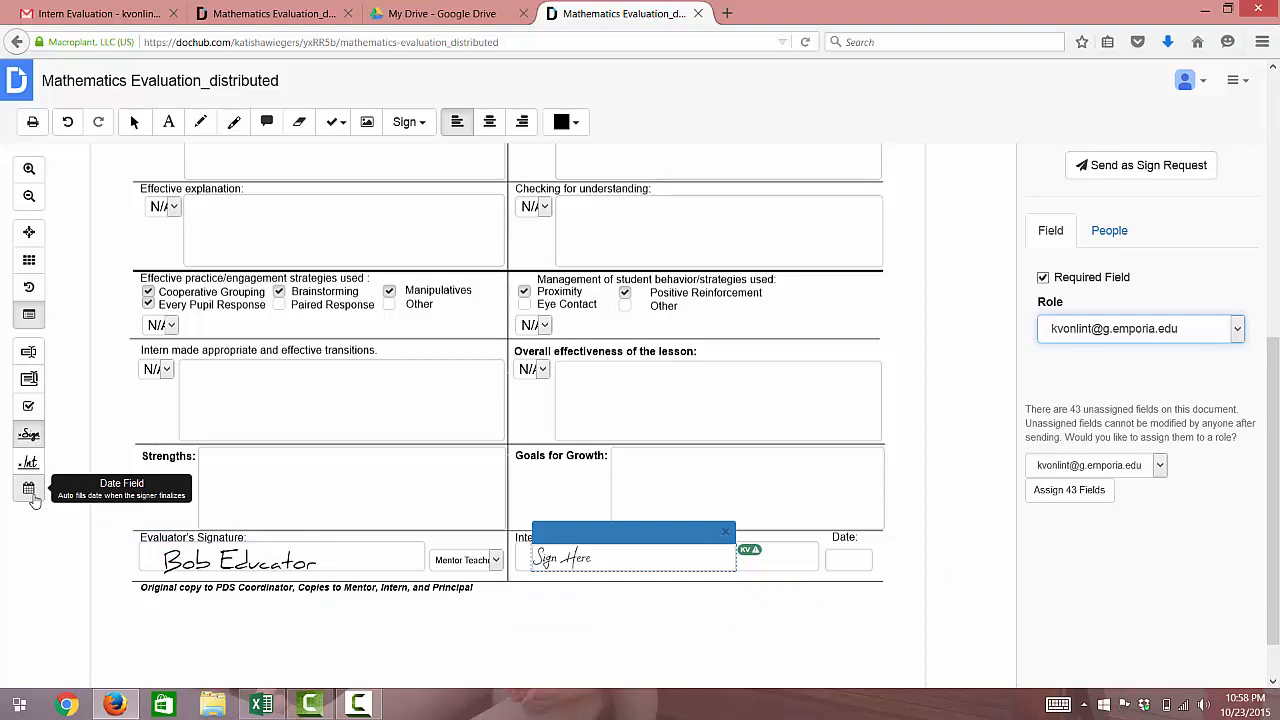
Add an Auto Date field in the Date box assigned to the intern, then start a sign request
left_click(30, 492)
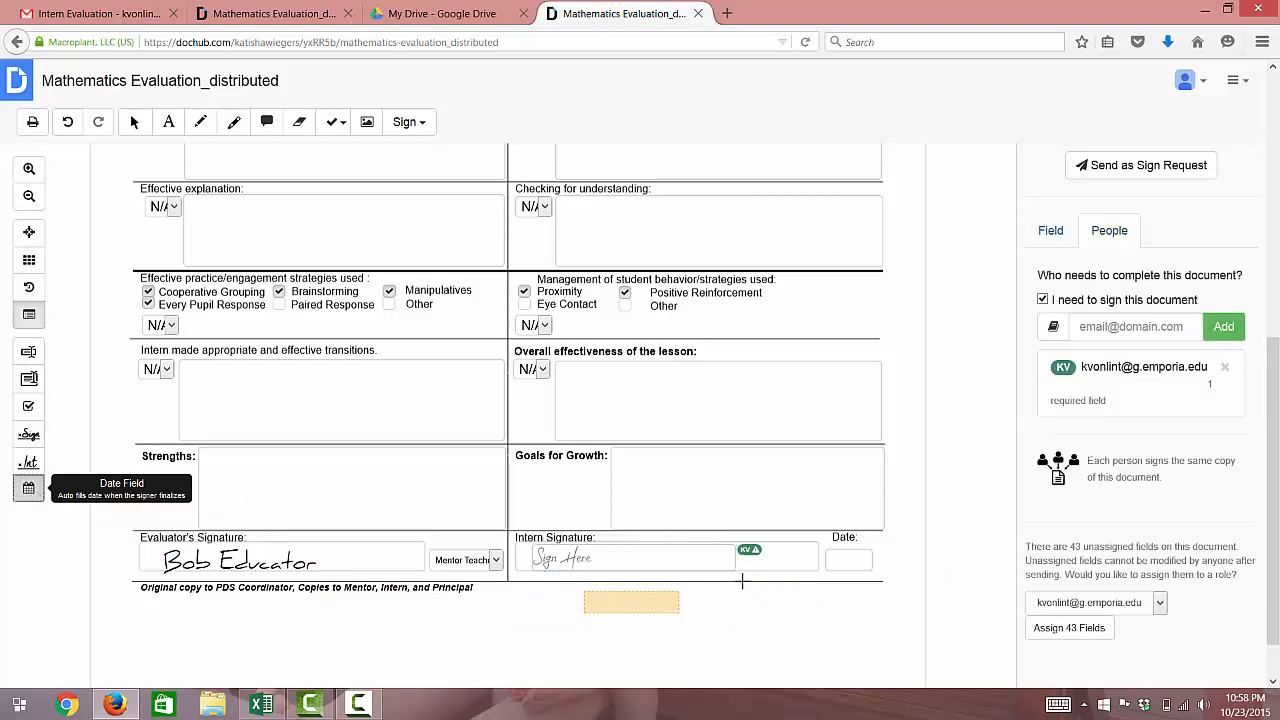
left_click(827, 572)
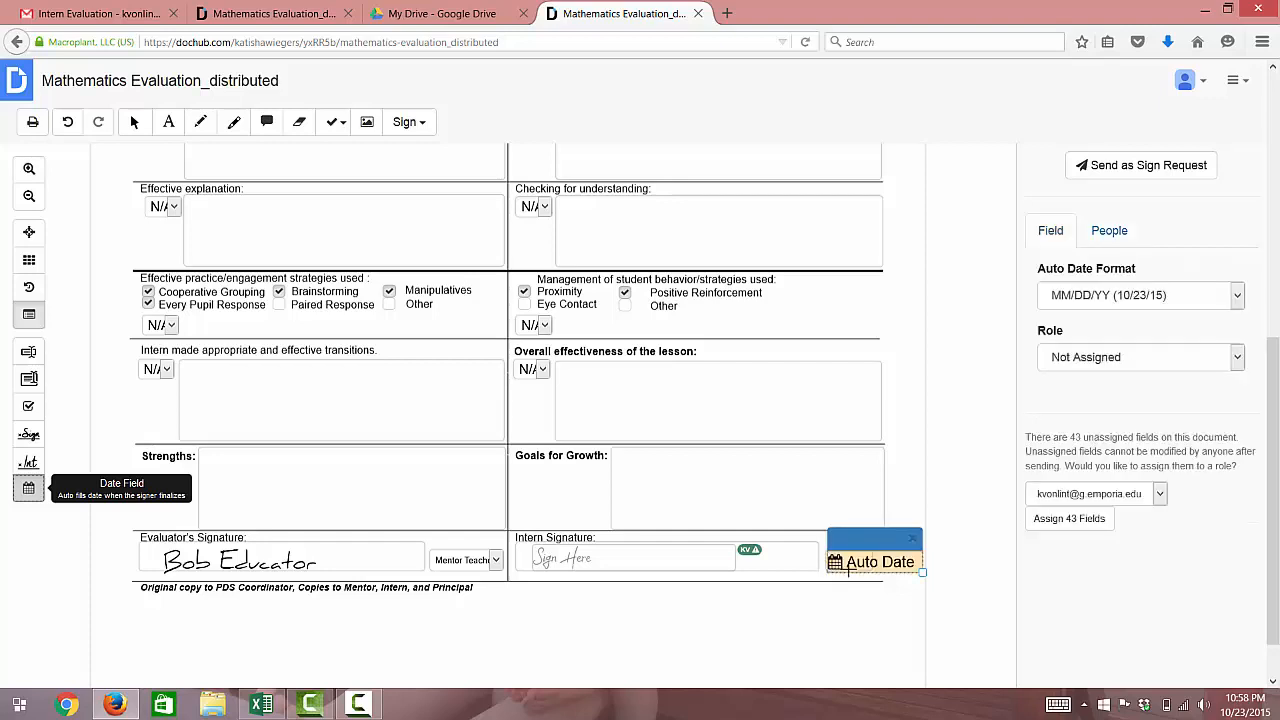
left_click(1238, 362)
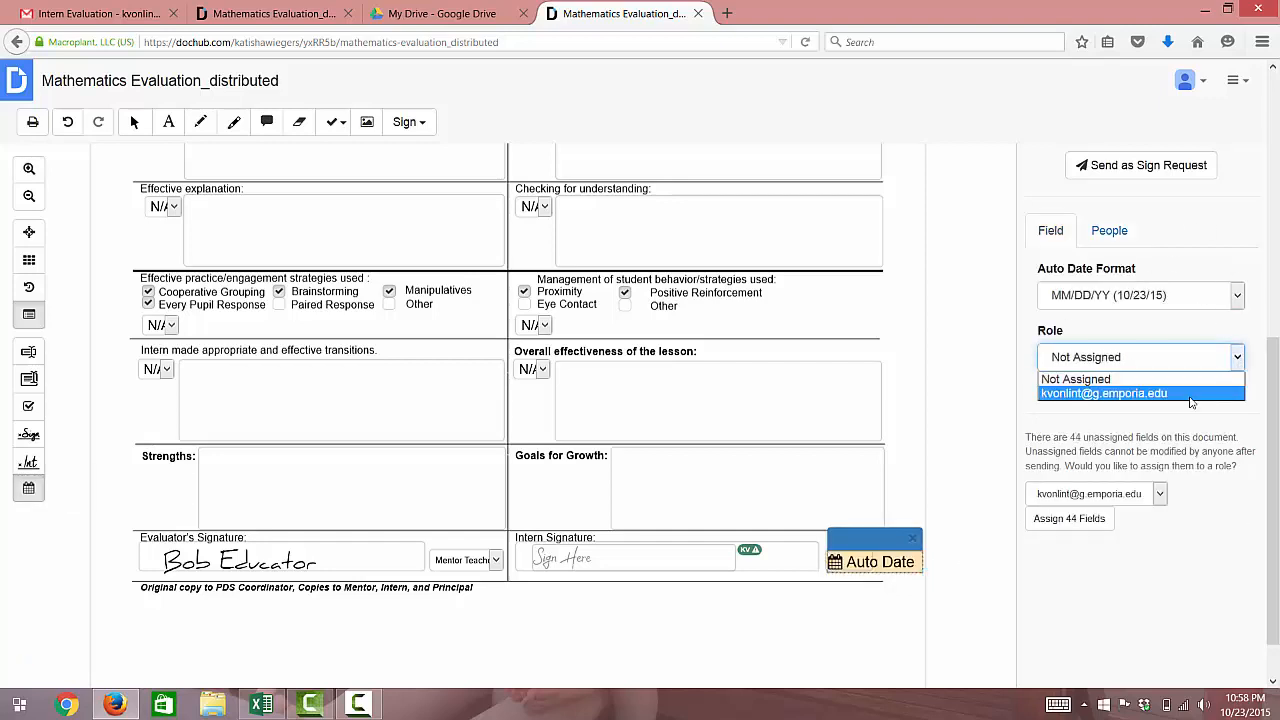
left_click(1190, 396)
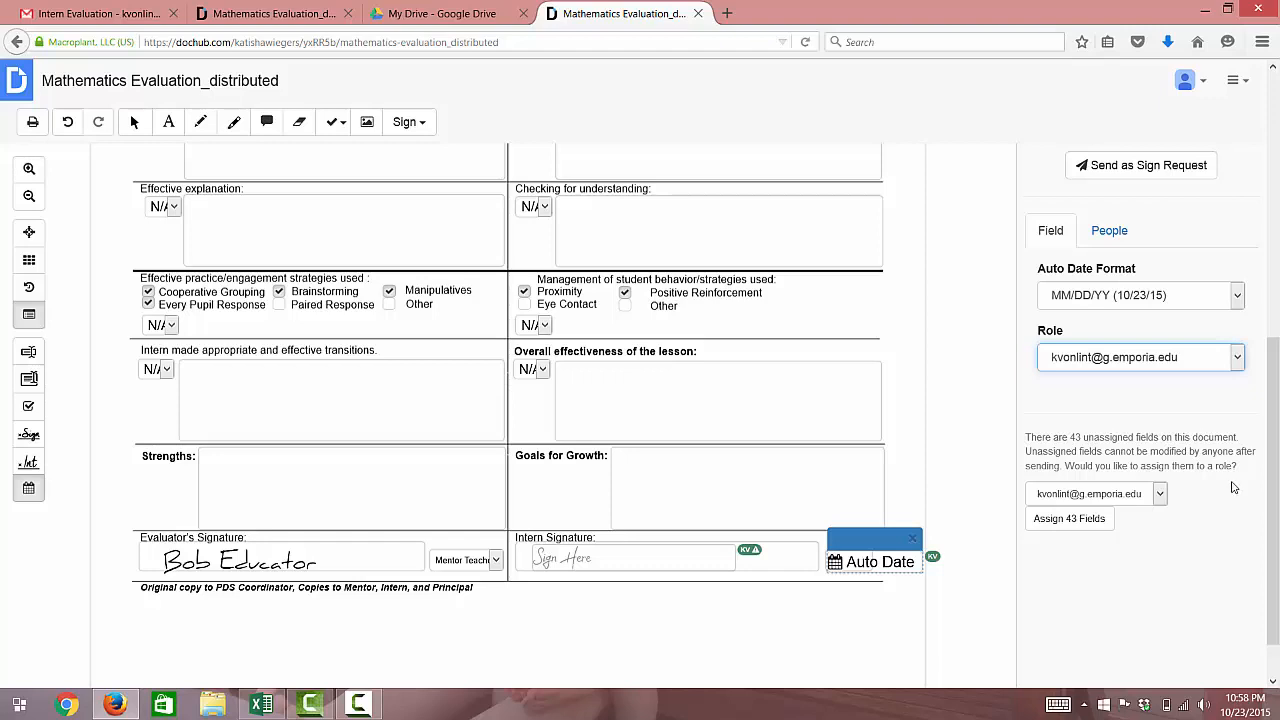
left_click(1150, 172)
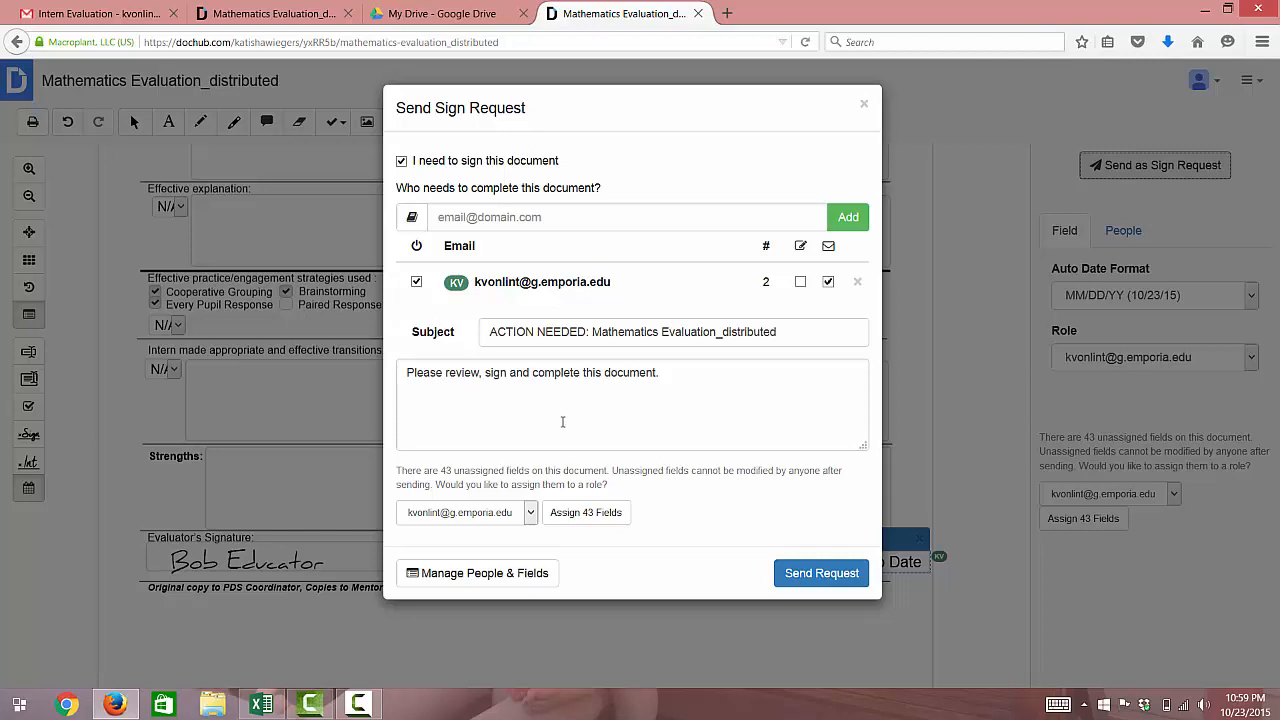
Send the sign request to the intern, dismiss the confirmation, and go to the Gmail inbox
left_click(825, 575)
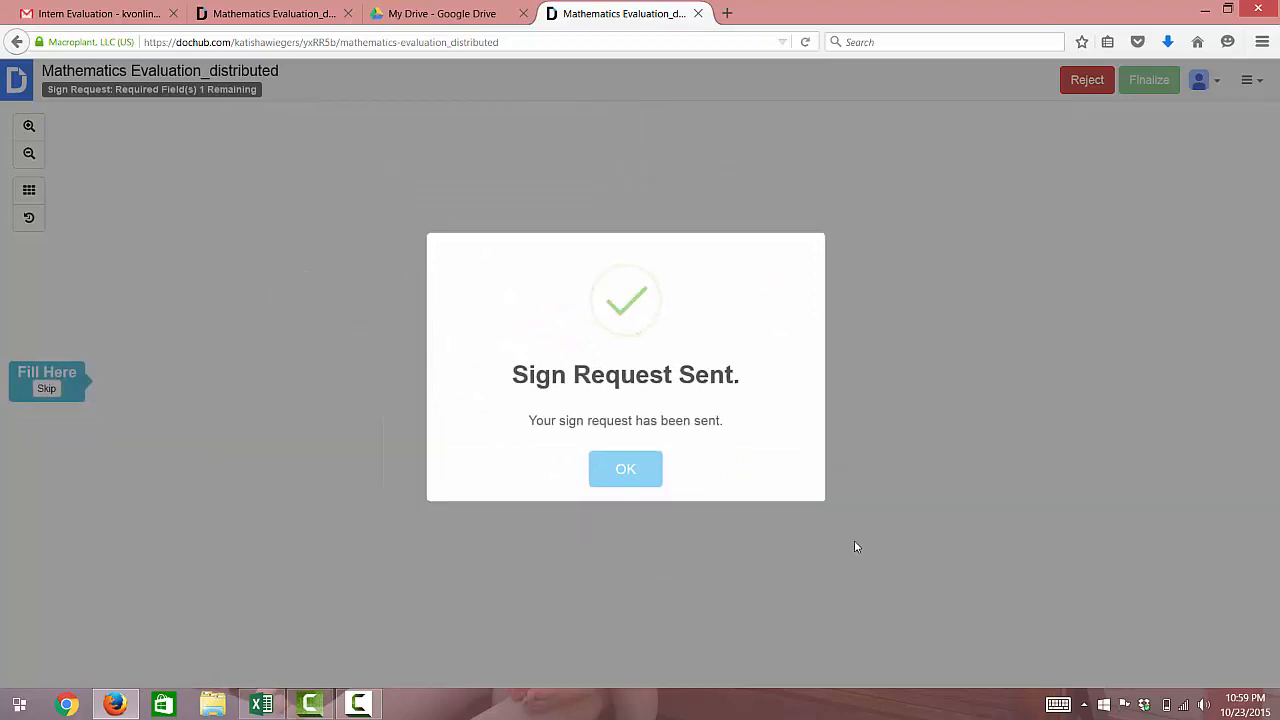
left_click(626, 470)
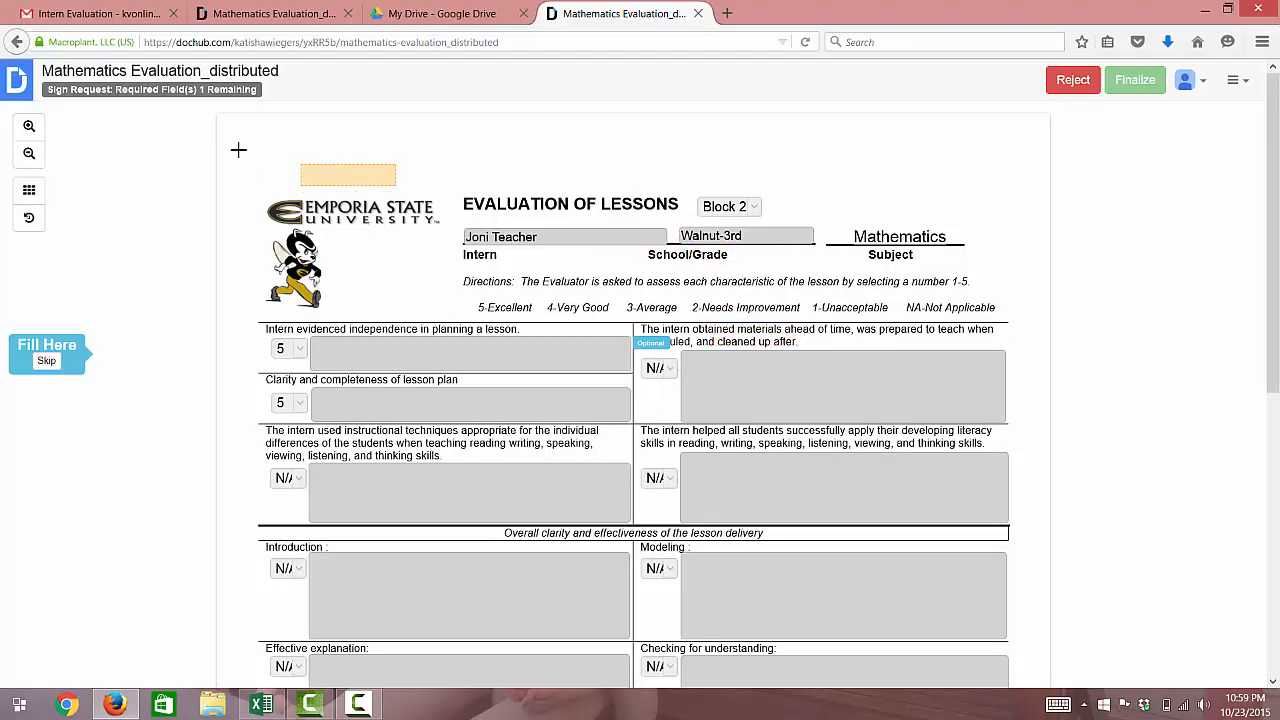
mouse_move(218, 90)
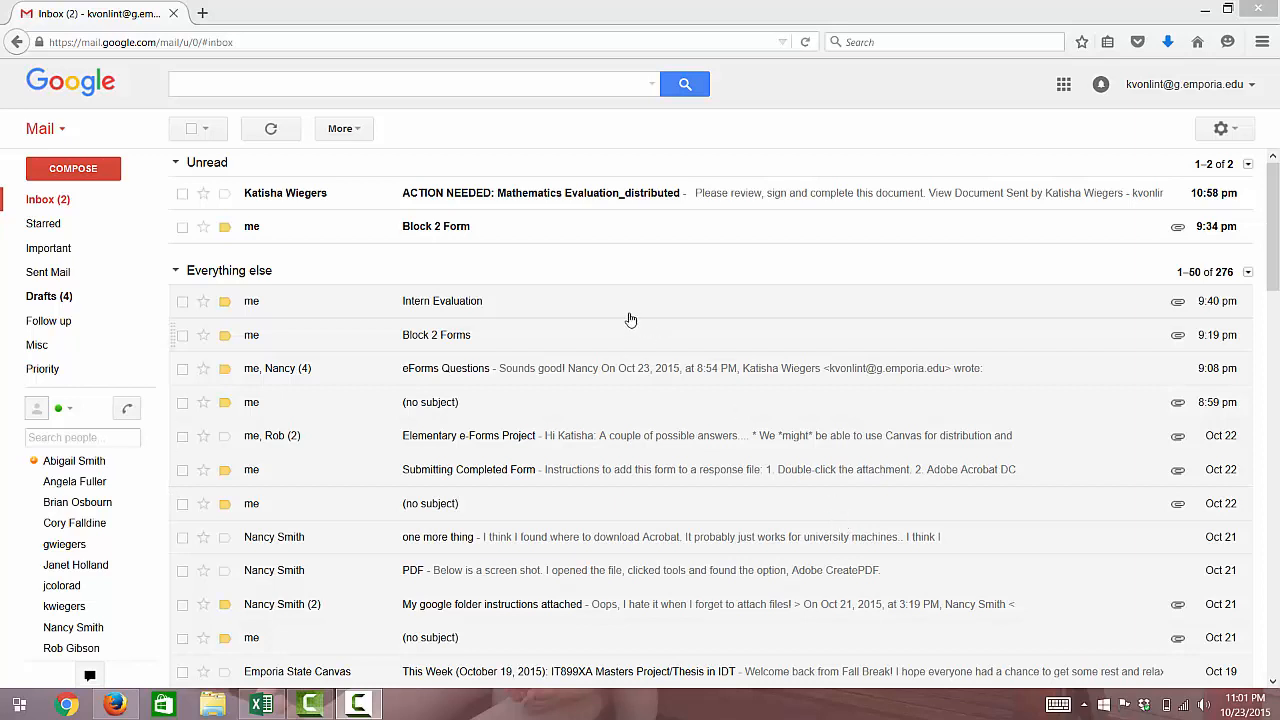
Open the 'ACTION NEEDED: Mathematics Evaluation_distributed' email and view its document in DocHub
left_click(530, 195)
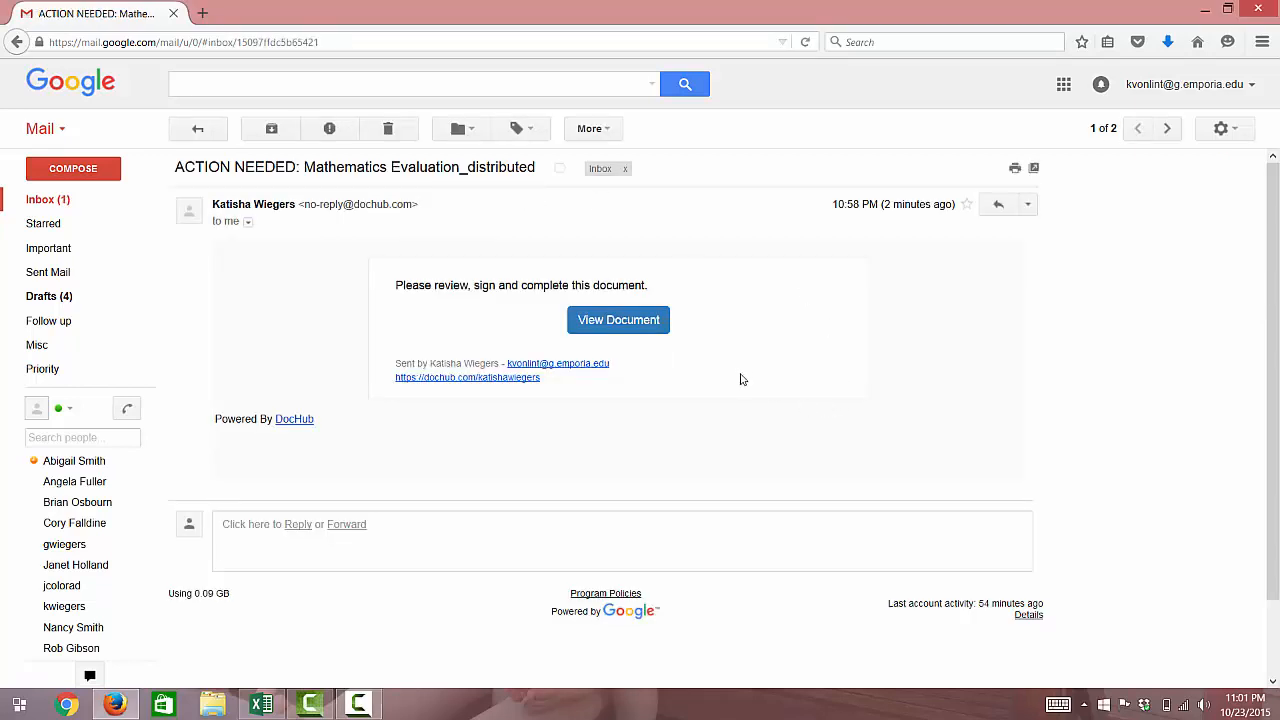
left_click(637, 328)
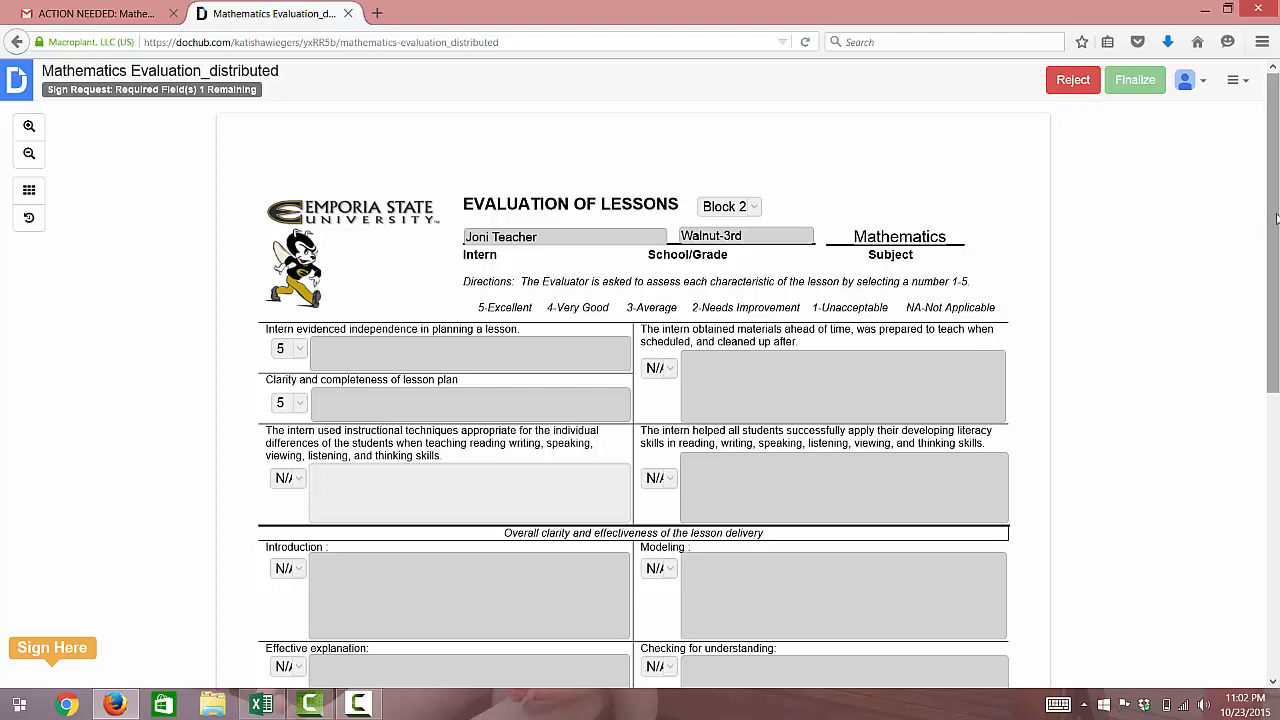
Fill the Intern Signature field with the intern's saved signature
left_click_drag(1276, 218, 1276, 498)
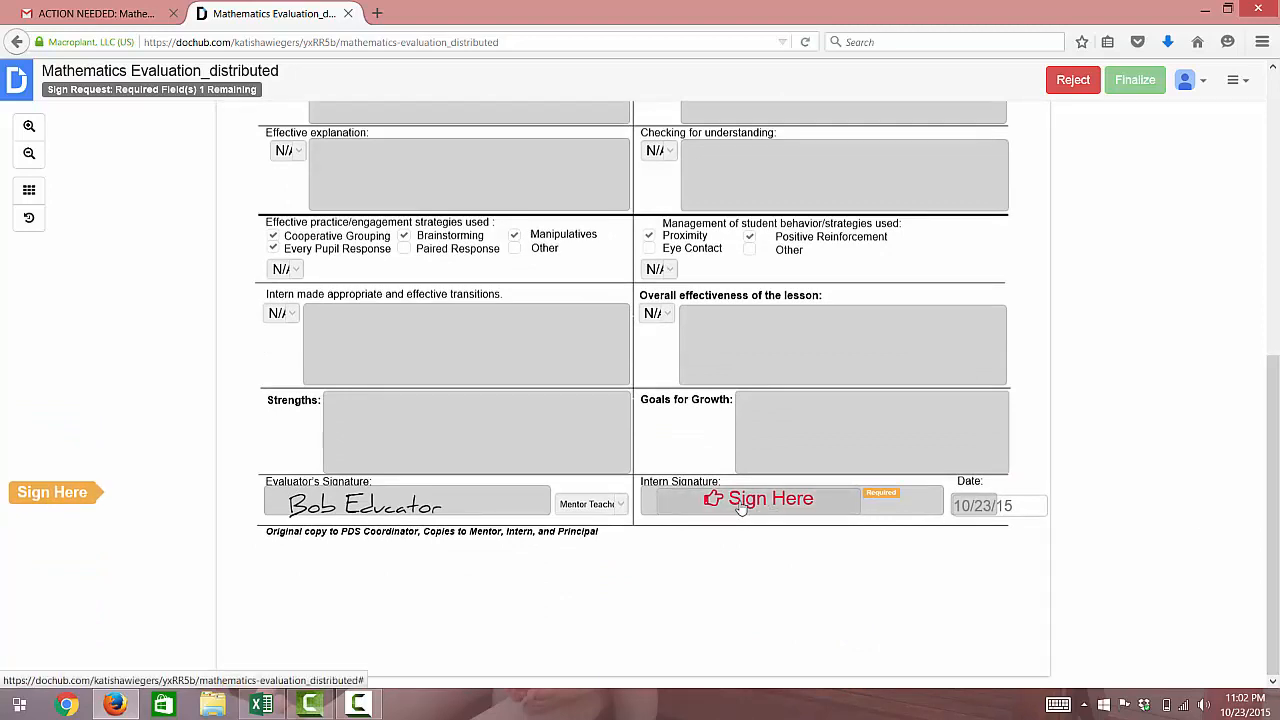
left_click(740, 506)
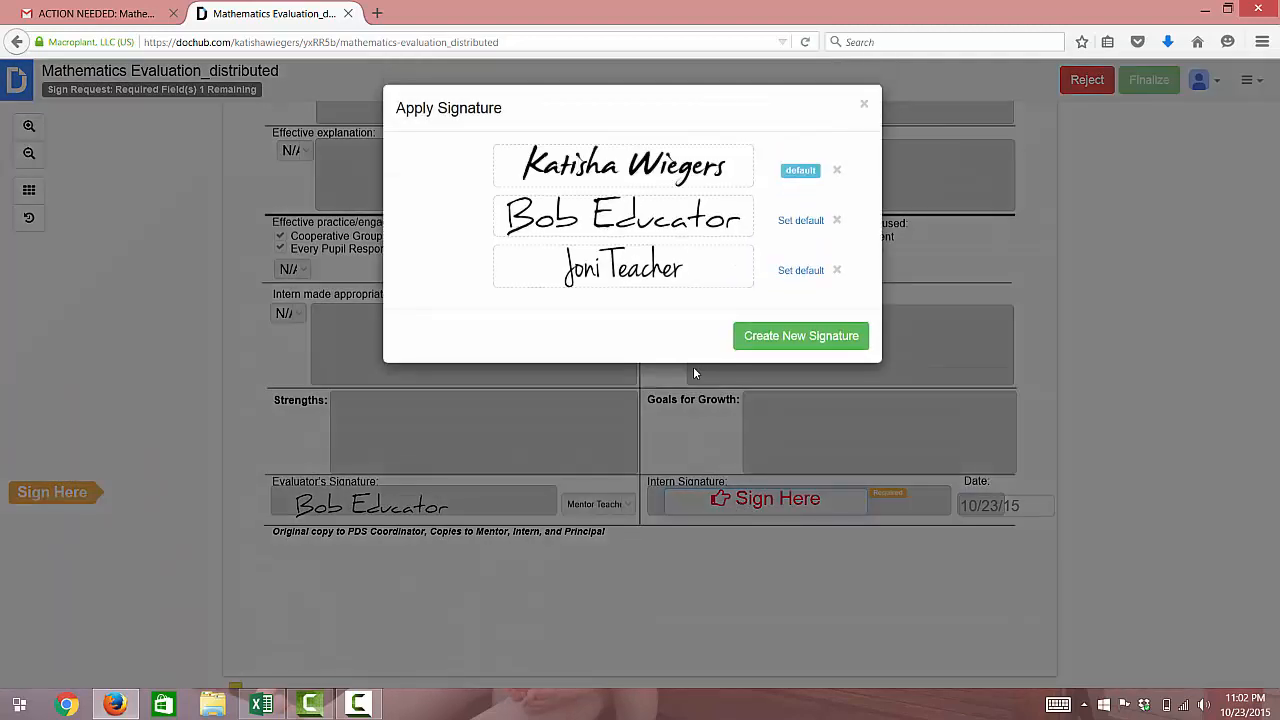
left_click(638, 278)
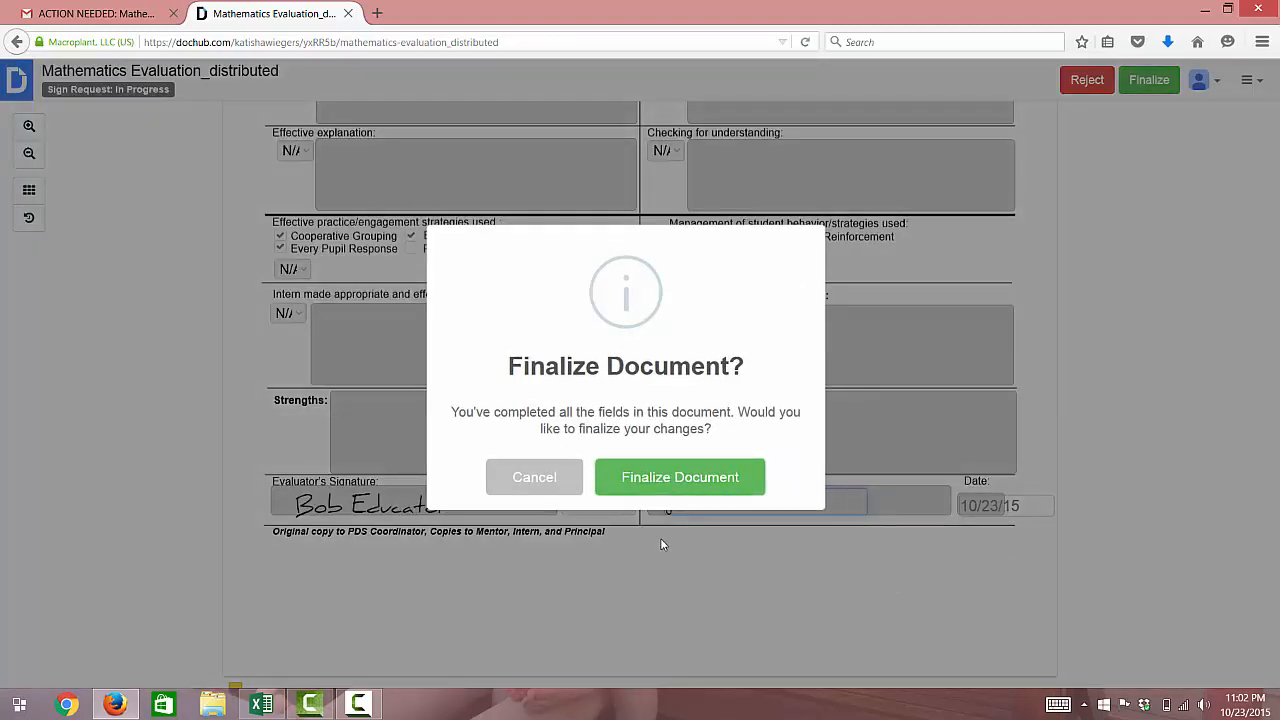
Finalize the signed evaluation, dated 10/23/15, and confirm the finalization
left_click(670, 480)
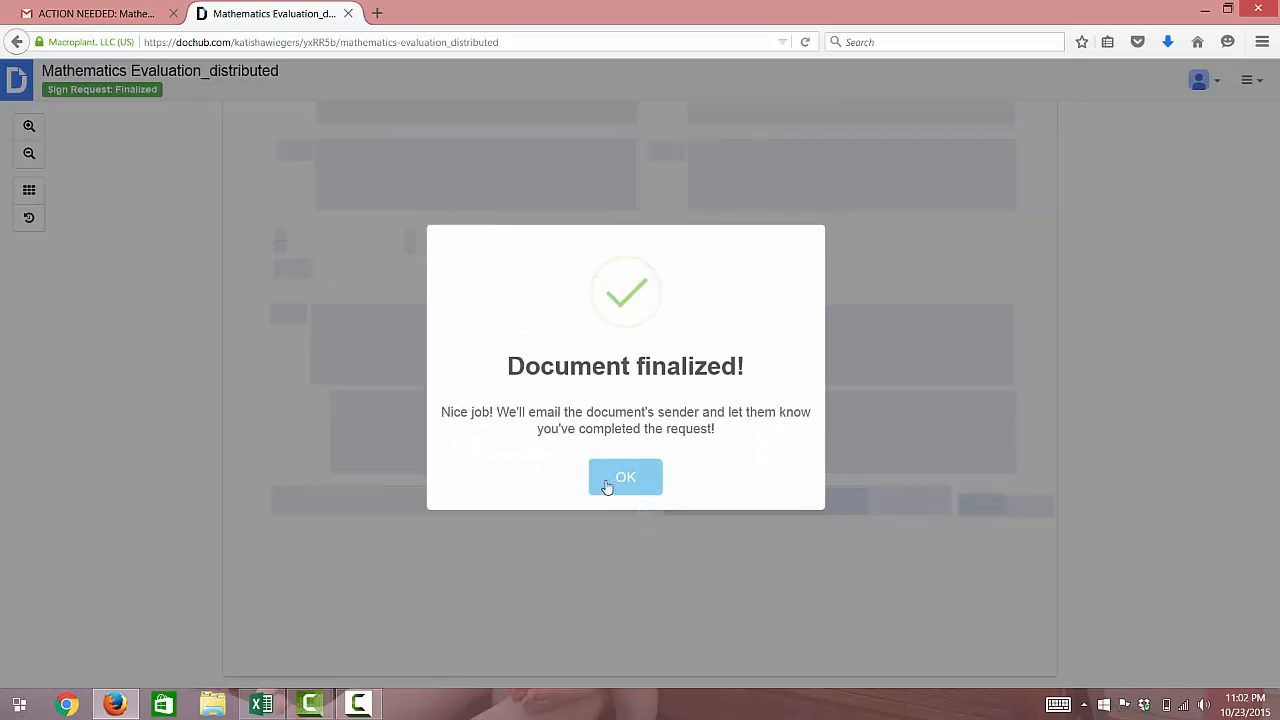
left_click(625, 477)
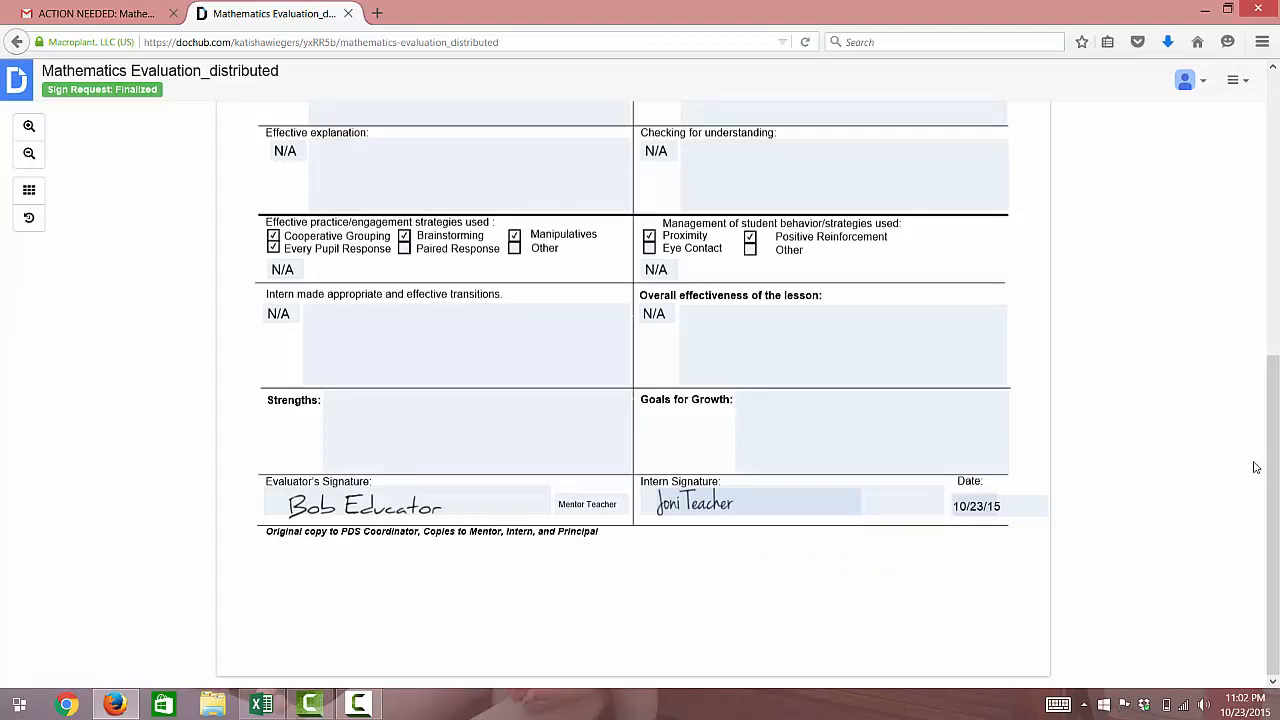
left_click_drag(1274, 469, 1277, 125)
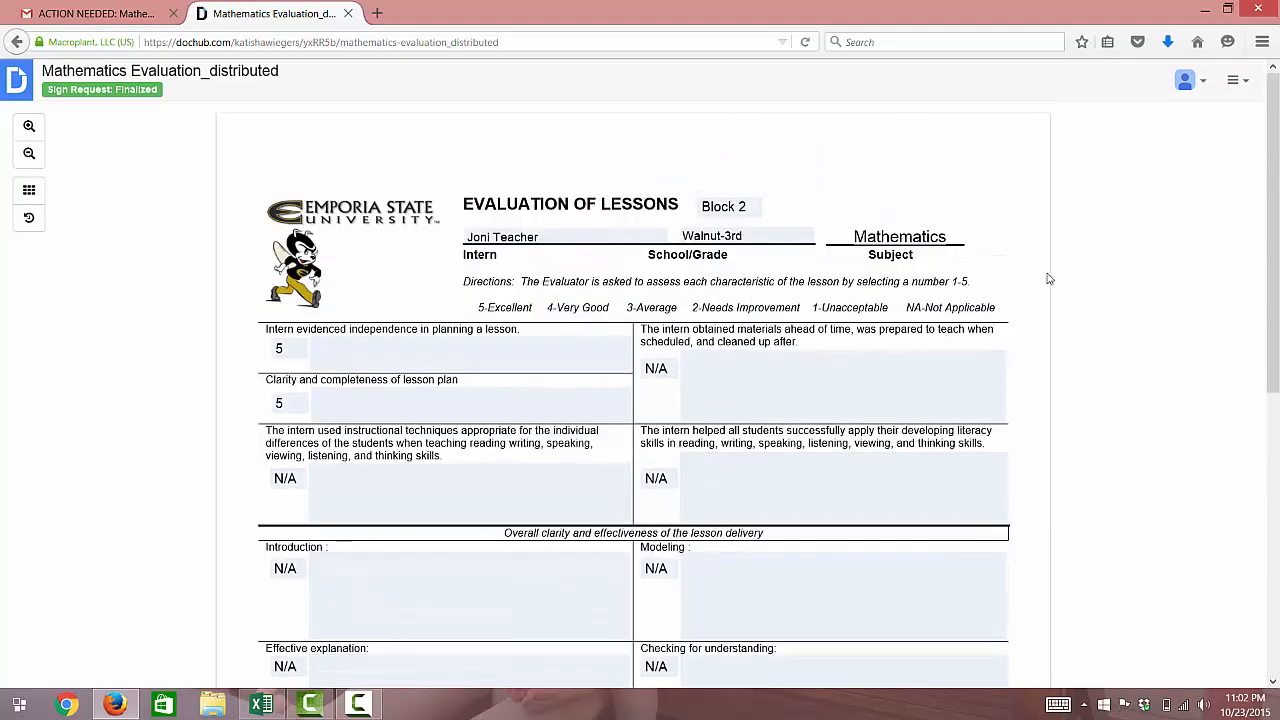